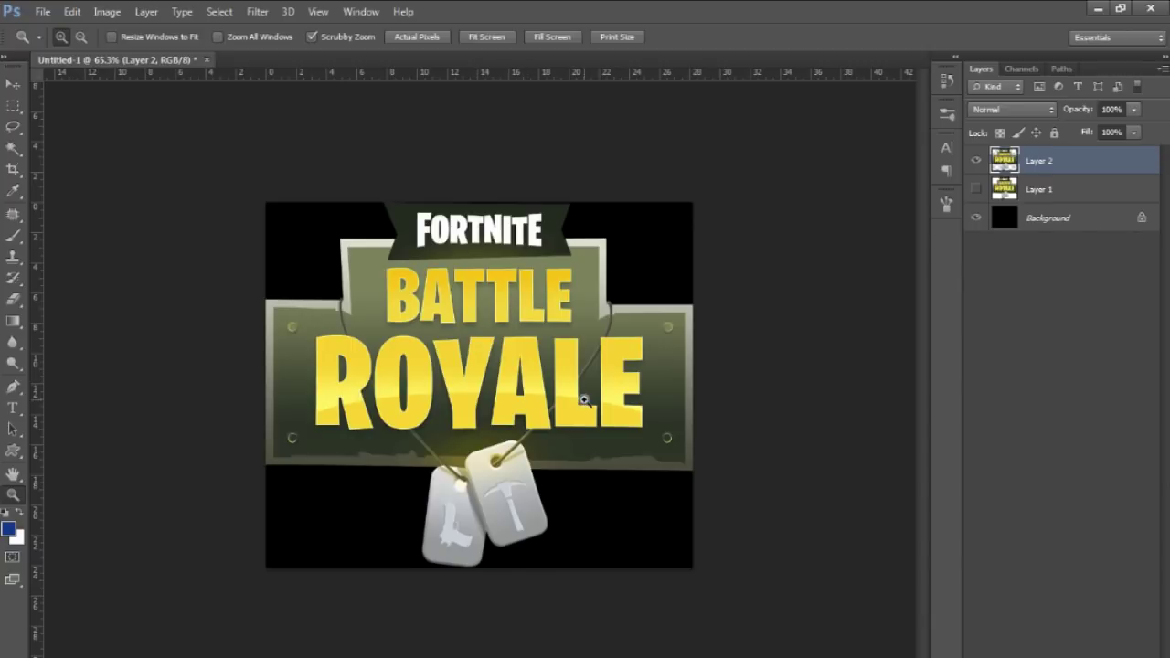
Step: Zoom in closely on the reference Fortnite logo
left_click_drag(478, 372, 525, 366)
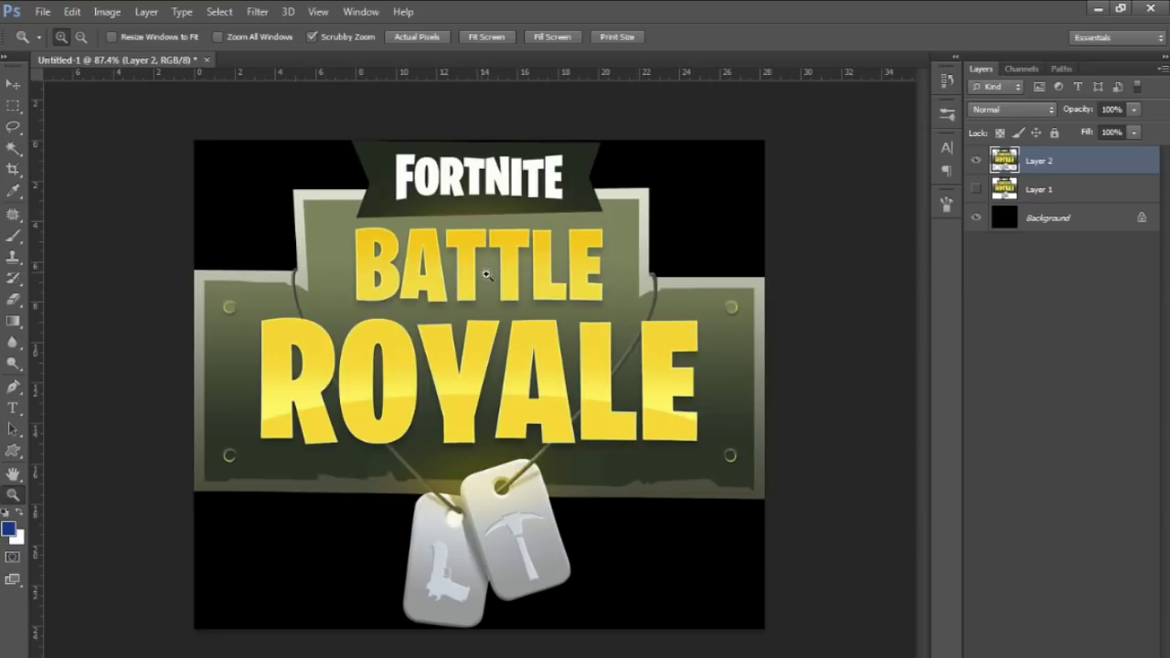
left_click_drag(457, 265, 611, 367)
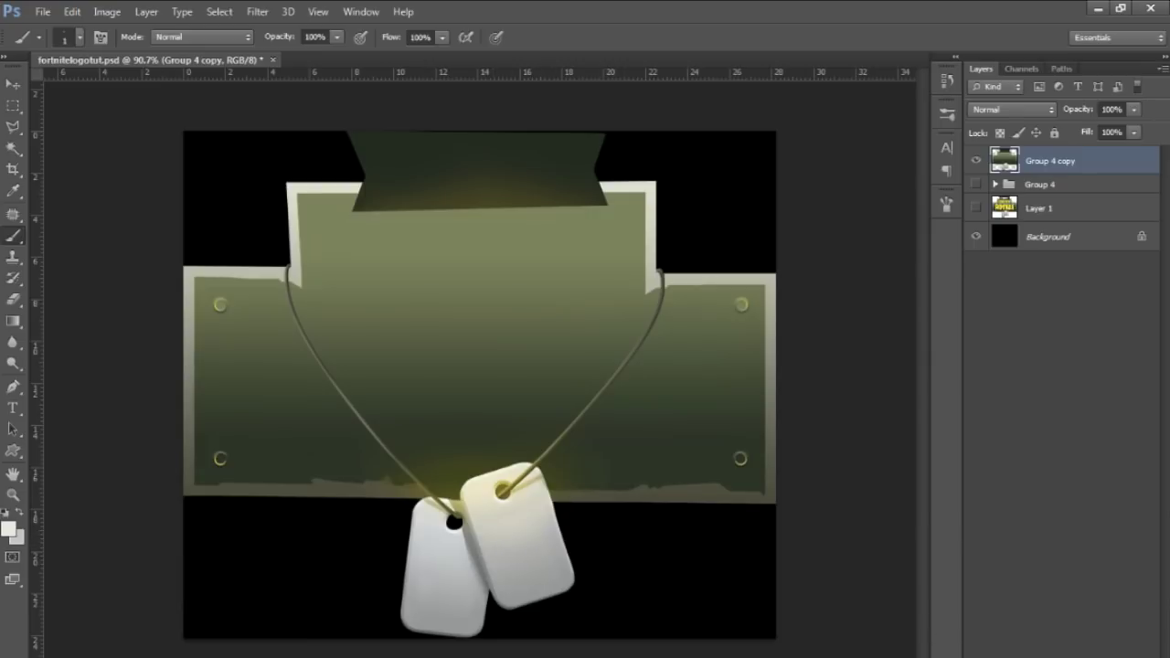
Step: Add a Burbank Big Condensed text layer reading 'Sample' on the badge
key("ctrl+shift+alt+n")
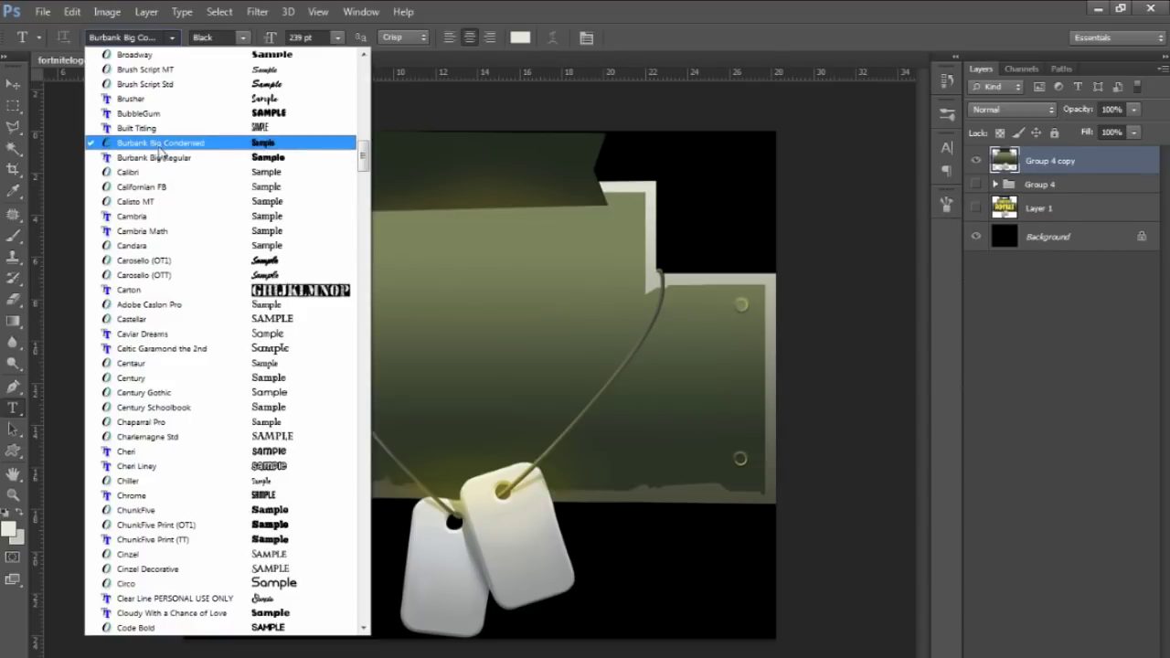
left_click(219, 144)
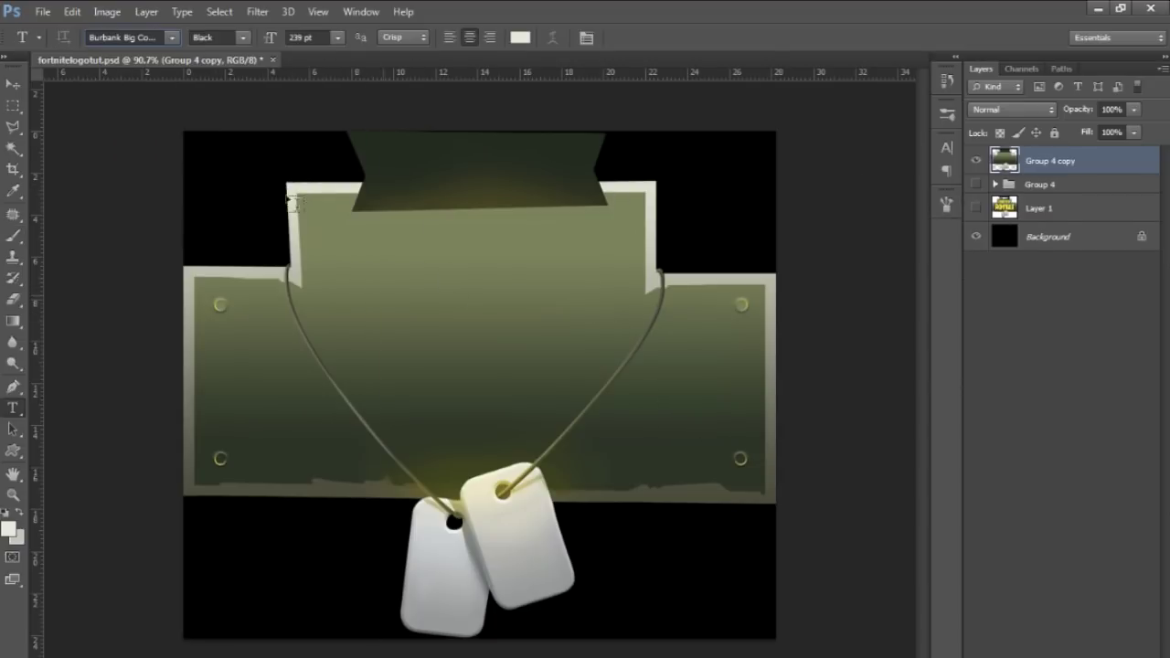
left_click(428, 300)
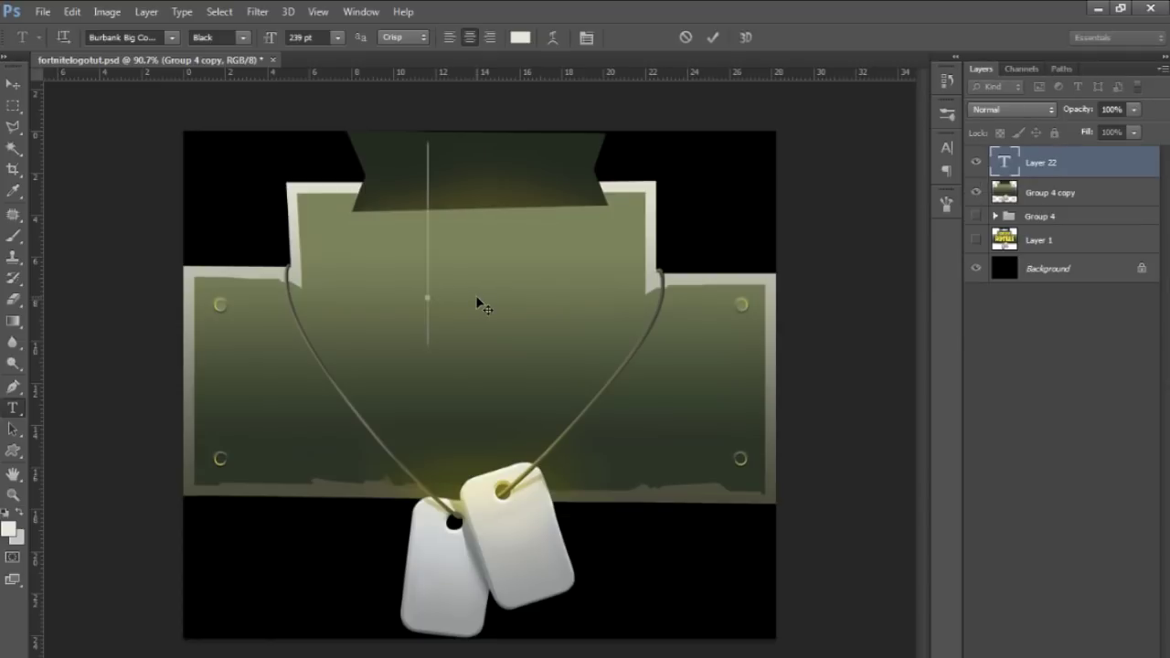
type("Sample")
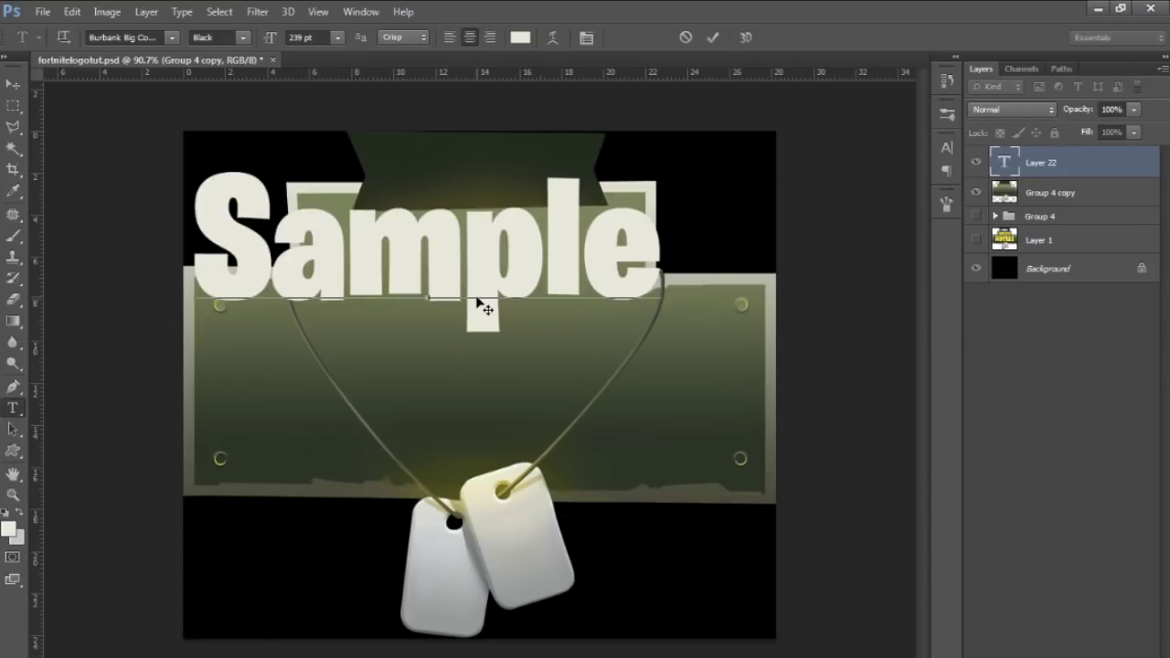
Step: Make the Sample text white and shrink it to fit the top banner
left_click(444, 271)
key("ctrl+a")
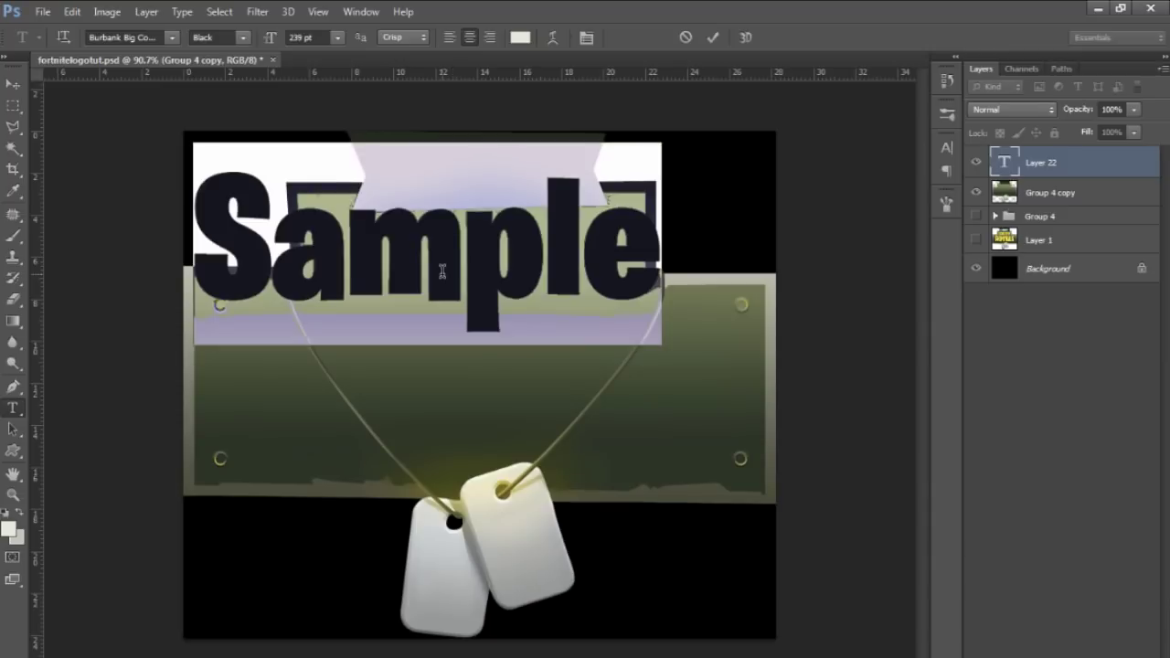
left_click(7, 514)
left_click(20, 514)
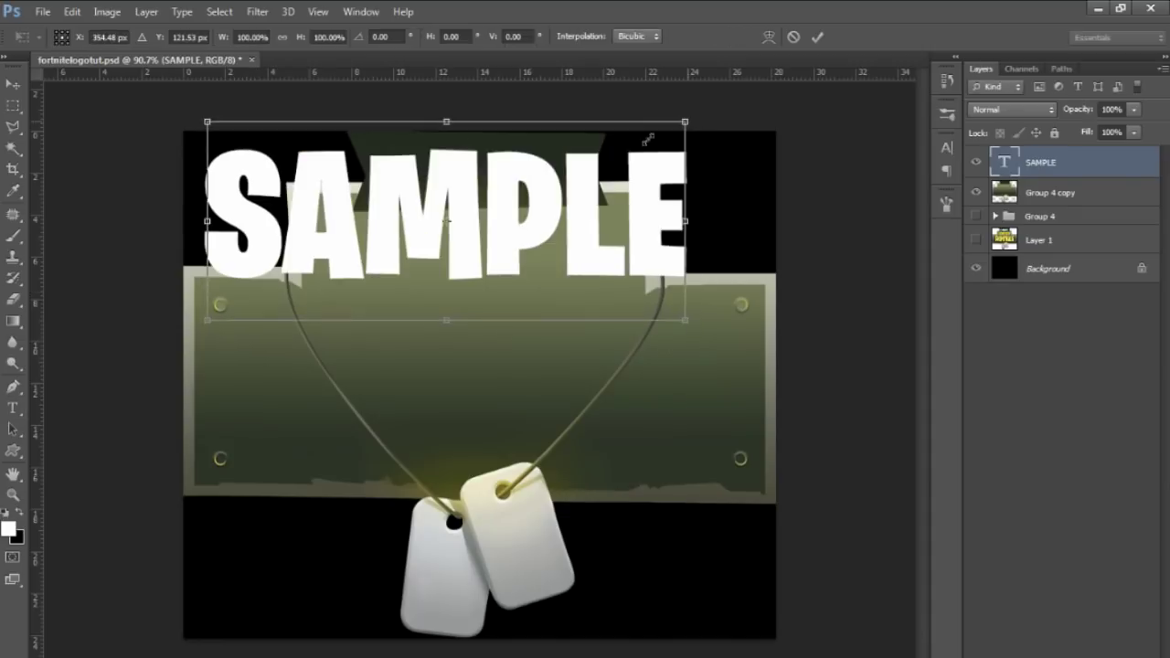
left_click_drag(685, 118, 561, 134)
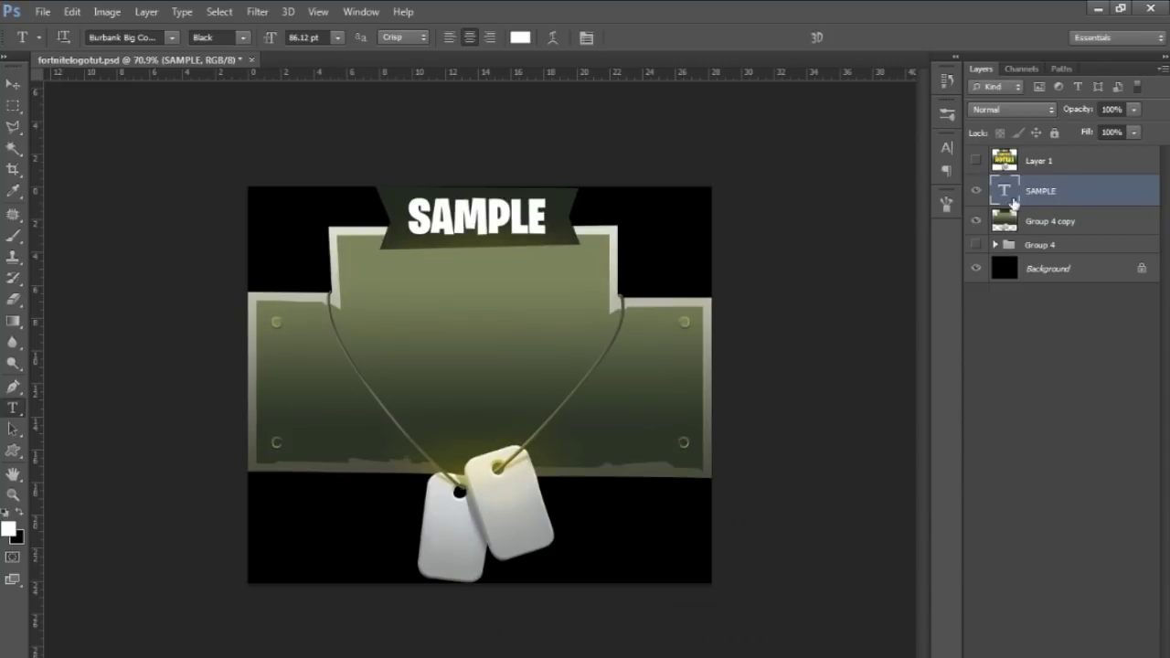
Step: Duplicate SAMPLE below the banner and retype the copy as 'CUSTOM'
key("v")
left_click_drag(494, 233, 501, 287)
double_click(502, 287)
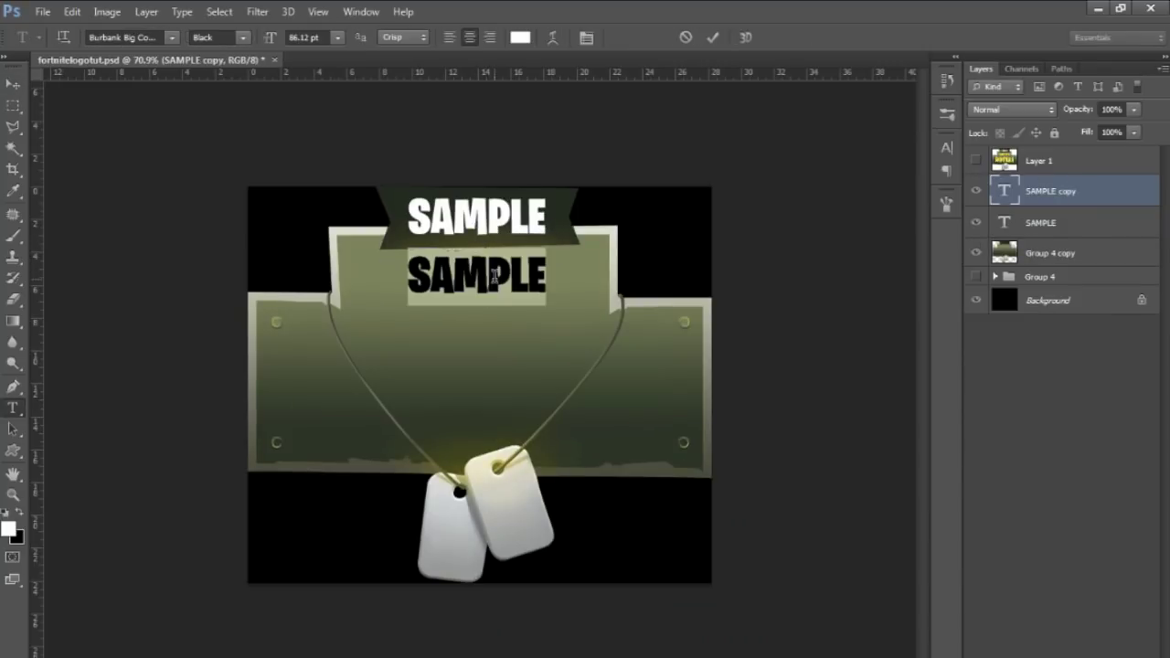
key("Right")
key("ctrl+a")
type("CUSTOM")
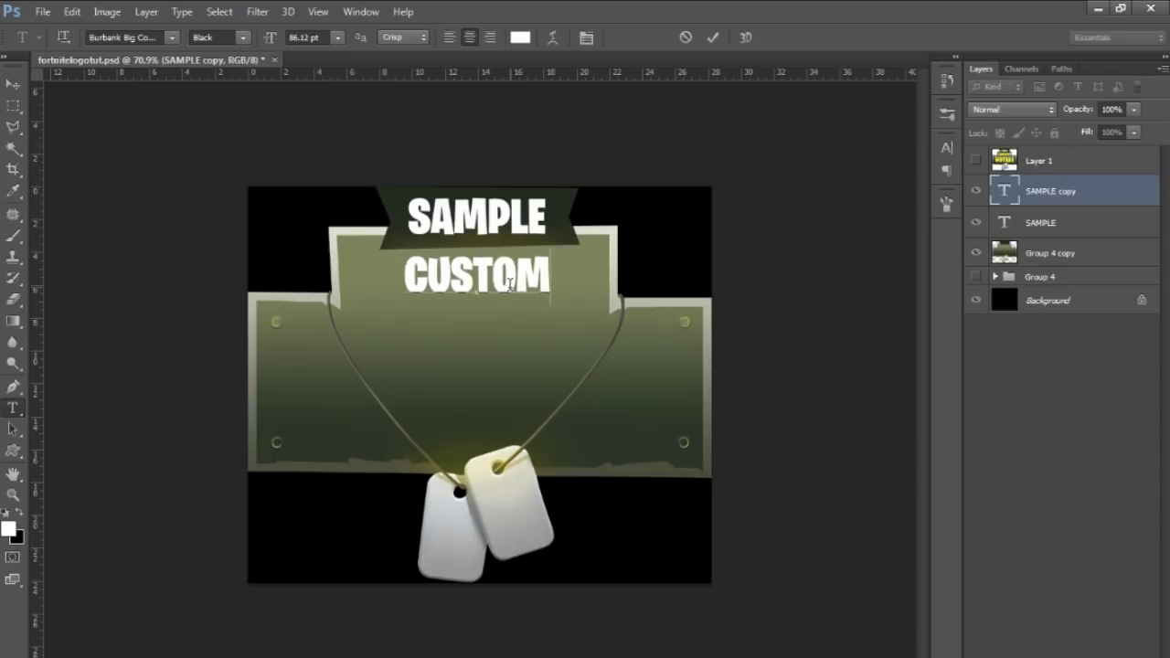
left_click(13, 84)
Step: Duplicate CUSTOM further down, retype it as 'TEXT' and scale it up
left_click_drag(552, 284, 552, 378)
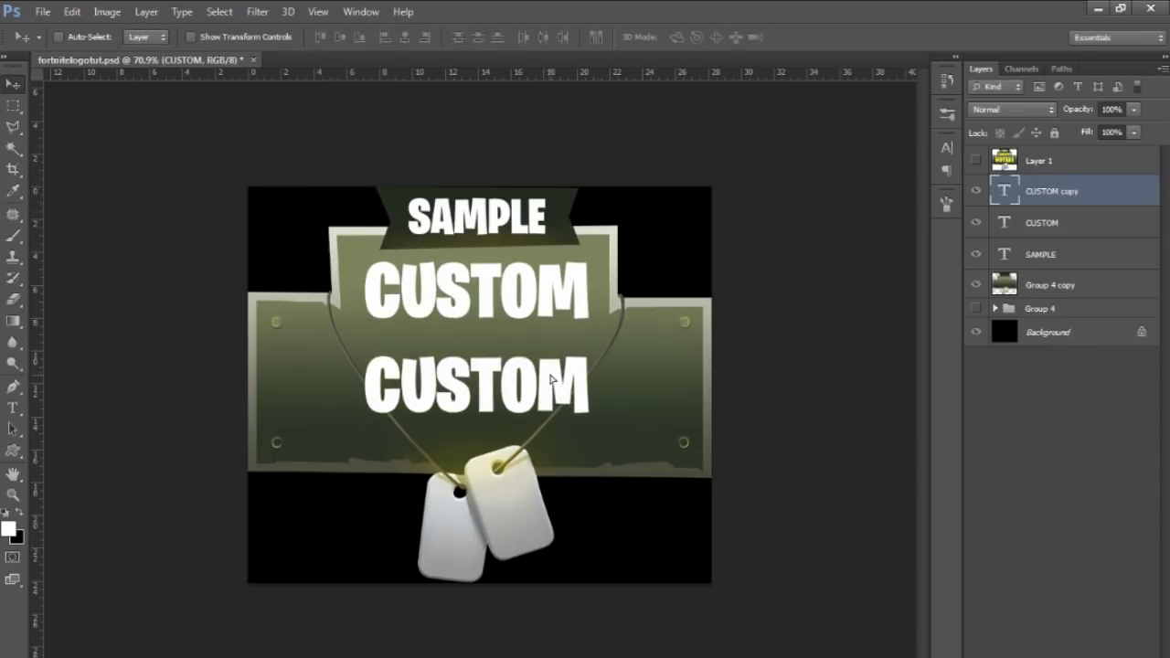
key("t")
double_click(489, 383)
left_click(489, 383)
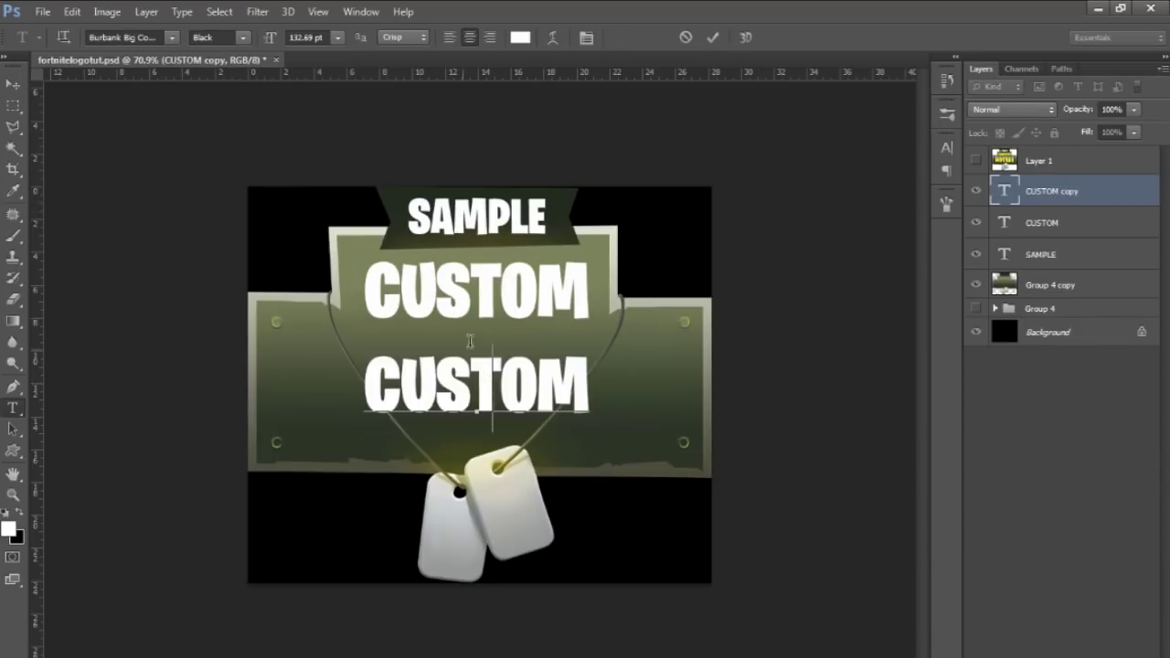
key("ctrl+a")
type("TEXT")
left_click(13, 84)
key("ctrl+t")
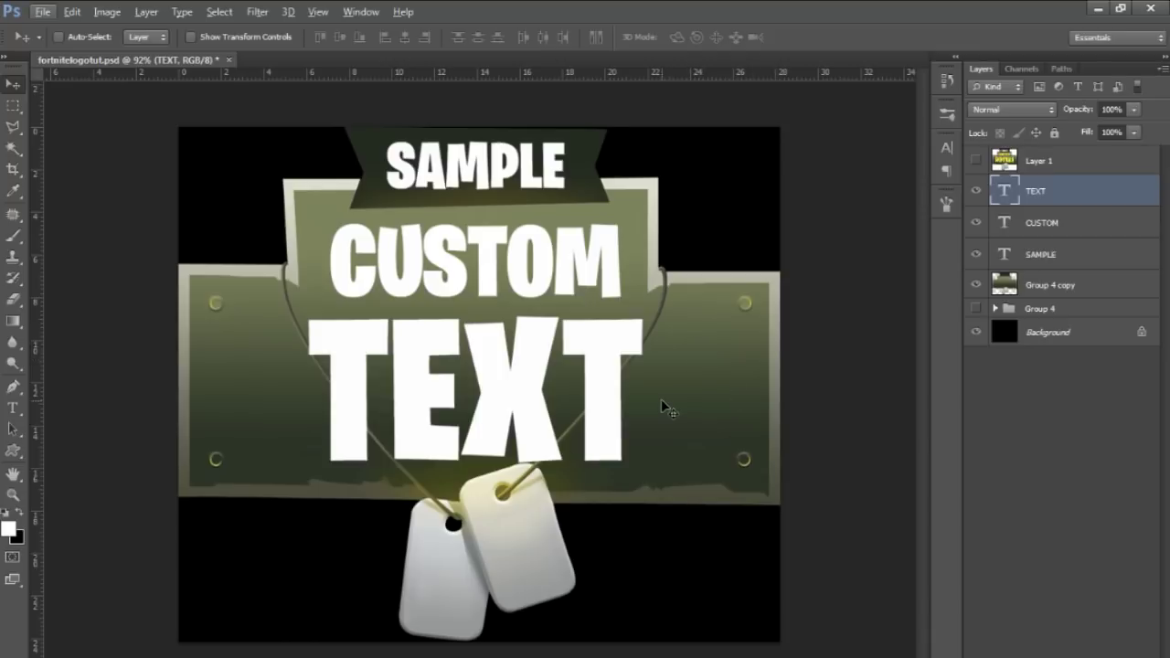
left_click(975, 161)
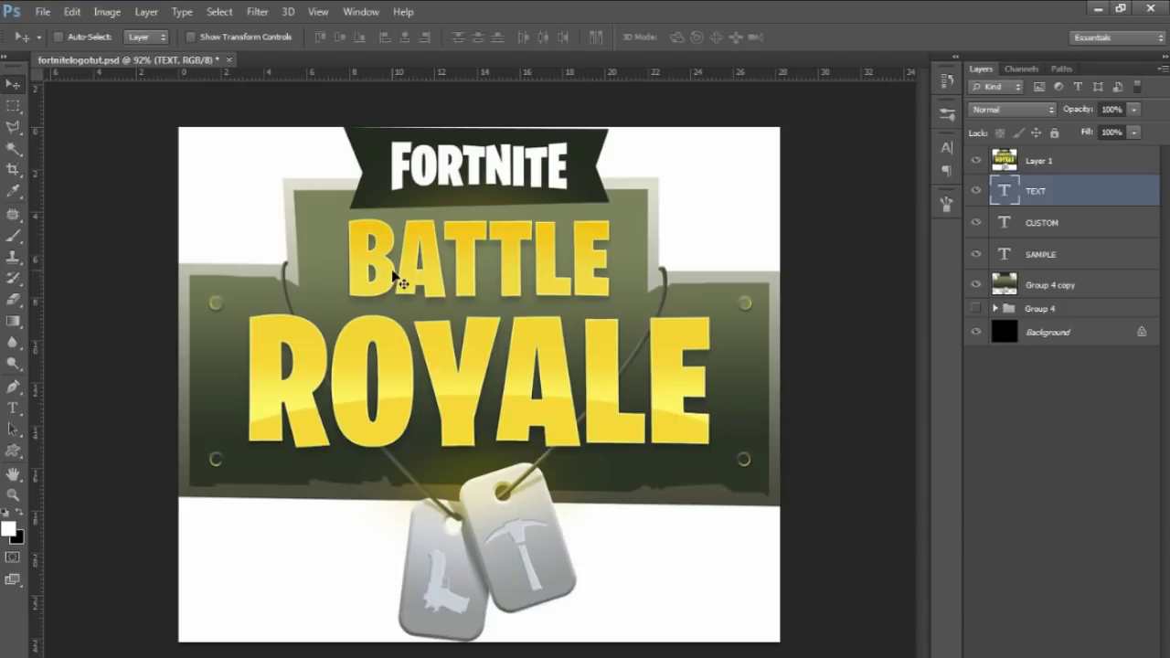
Step: Sample the BATTLE lettering's yellow as the foreground colour, then hide the reference layer
key("b")
scroll(400, 274, "up", 5)
left_click(338, 288, "alt")
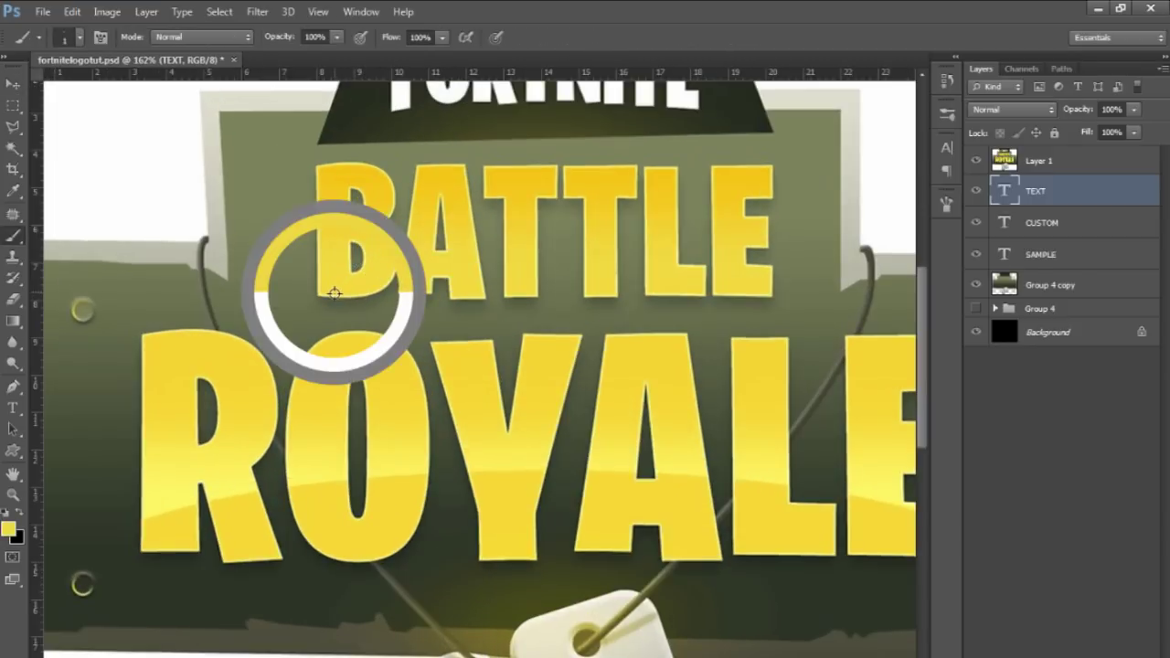
key("x")
left_click_drag(331, 171, 346, 167)
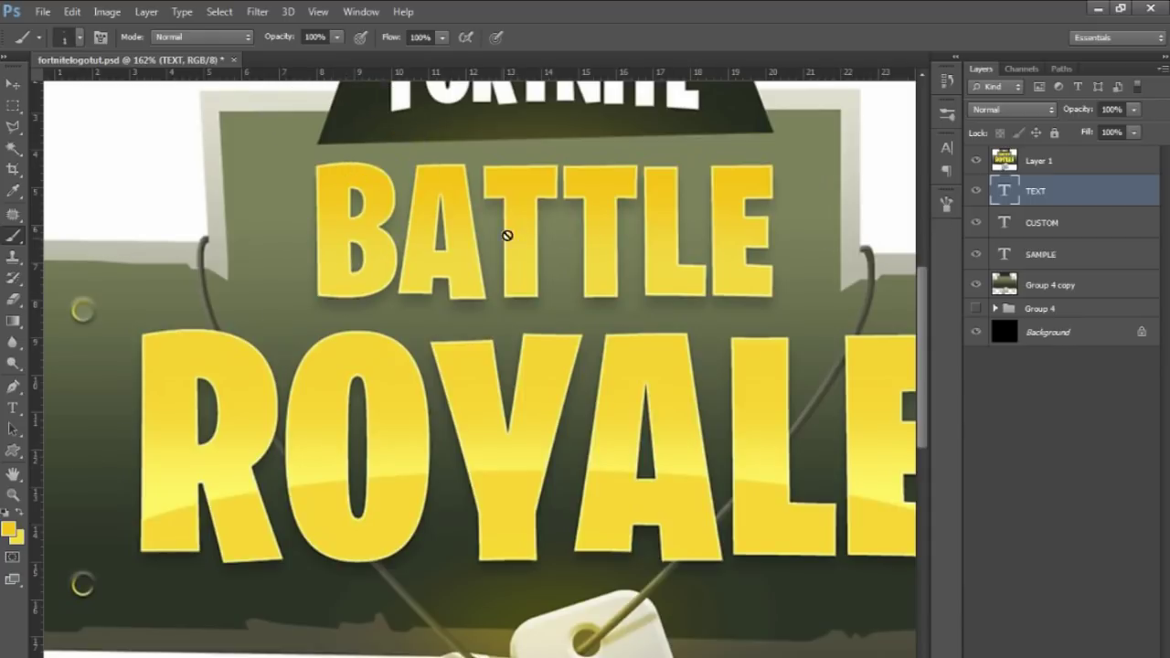
scroll(475, 208, "up", 2)
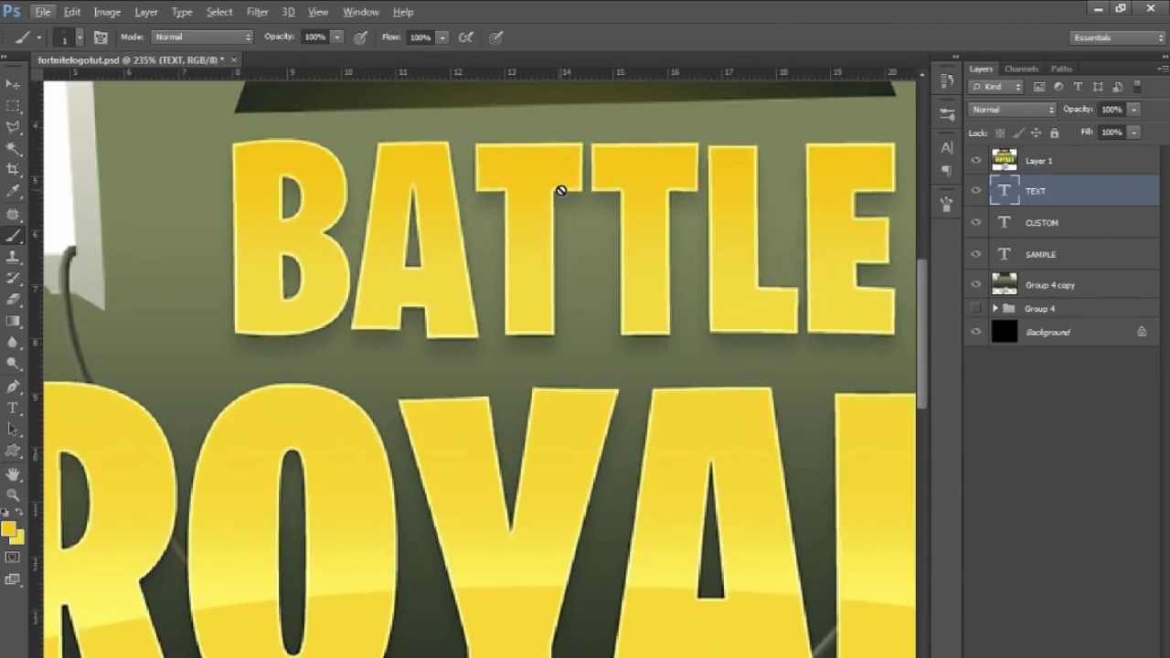
left_click(976, 161)
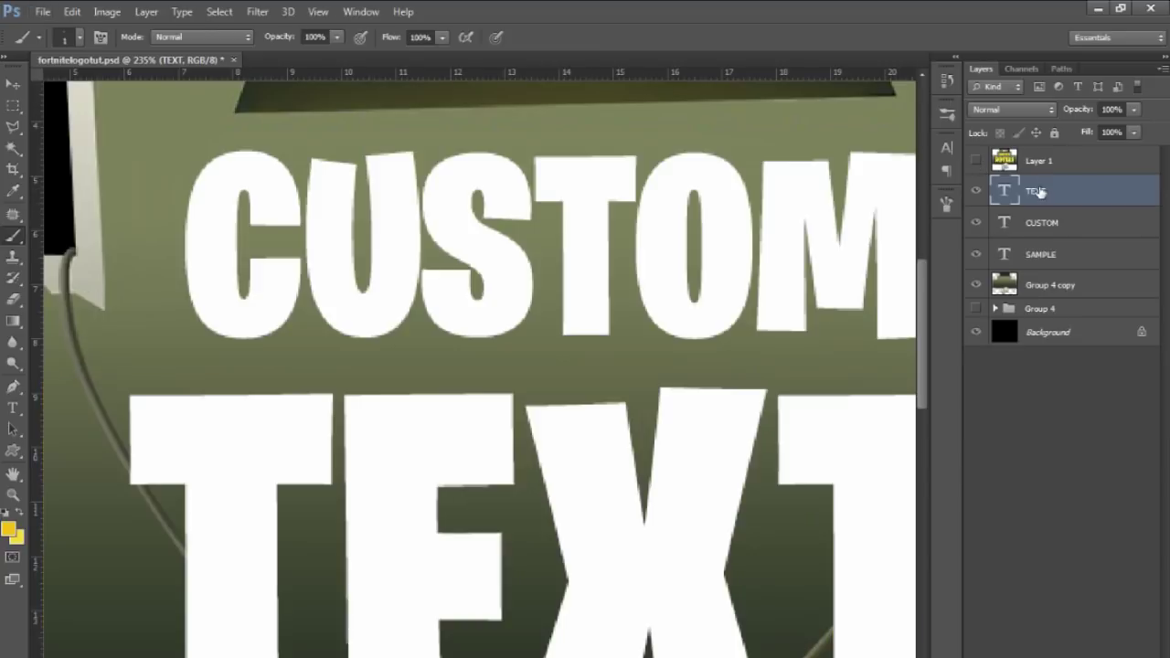
Step: Add a Gradient Overlay to TEXT and edit it to yellow tones, comparing with the reference
double_click(1082, 194)
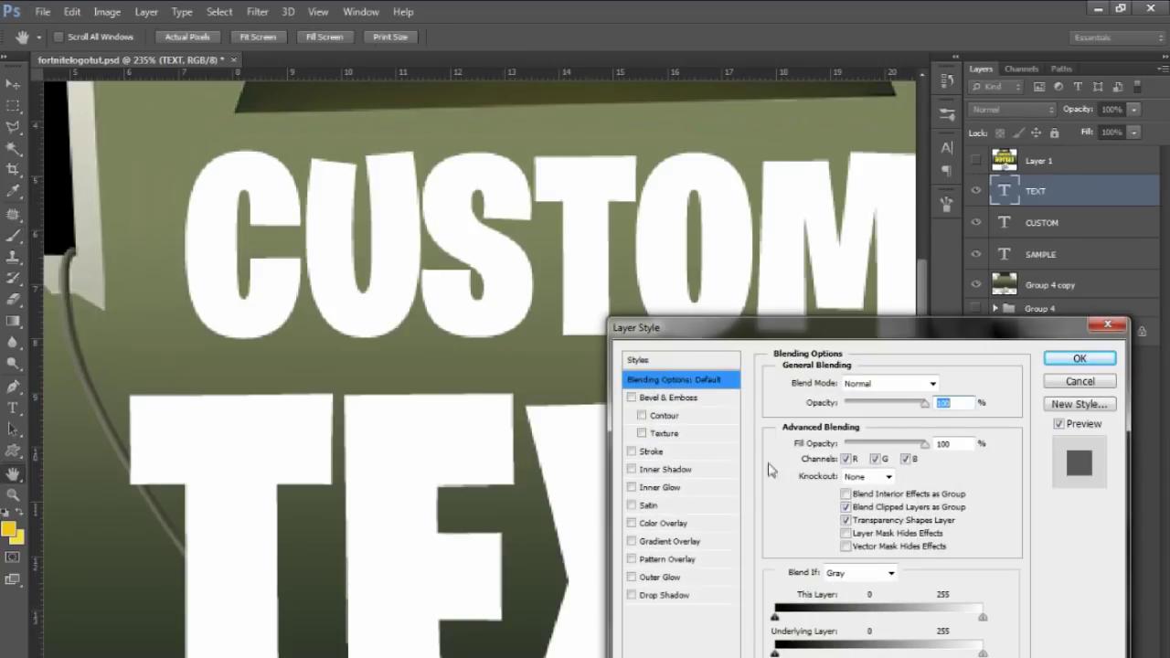
left_click(681, 541)
left_click(855, 422)
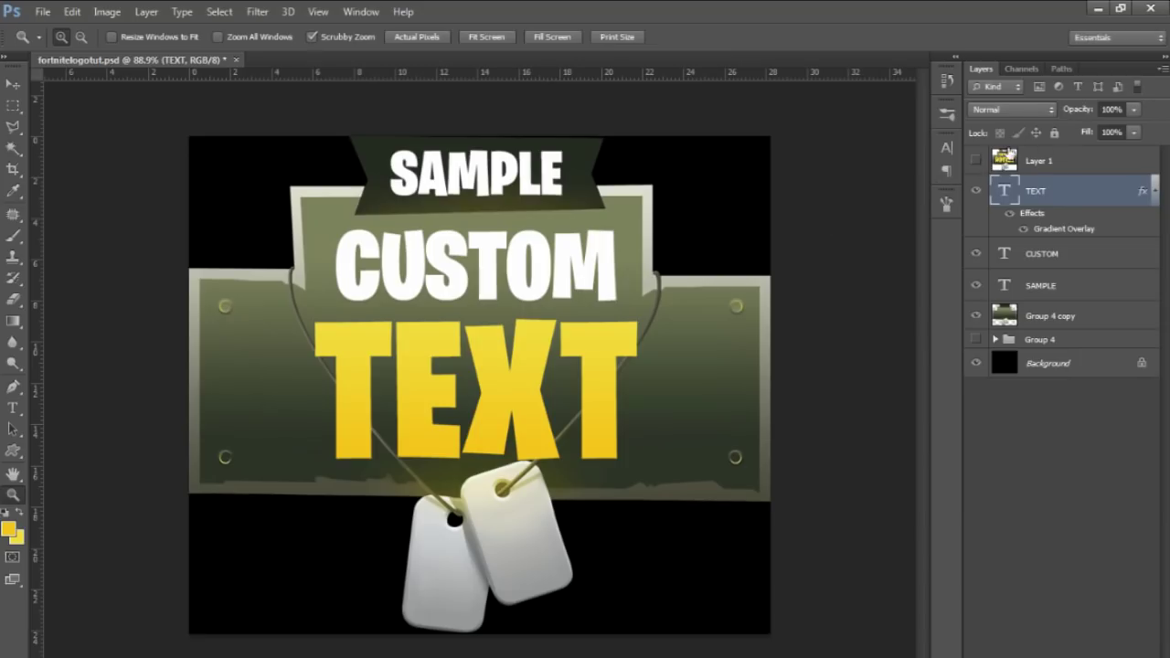
left_click(976, 160)
left_click(976, 160)
left_click(974, 161)
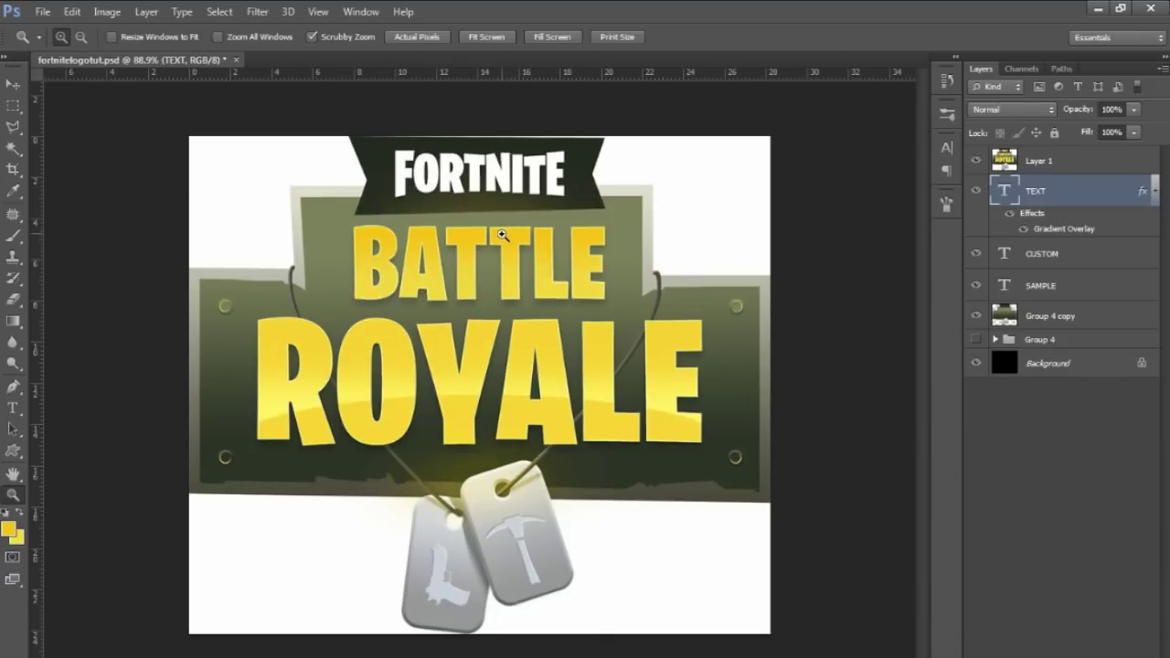
left_click(975, 161)
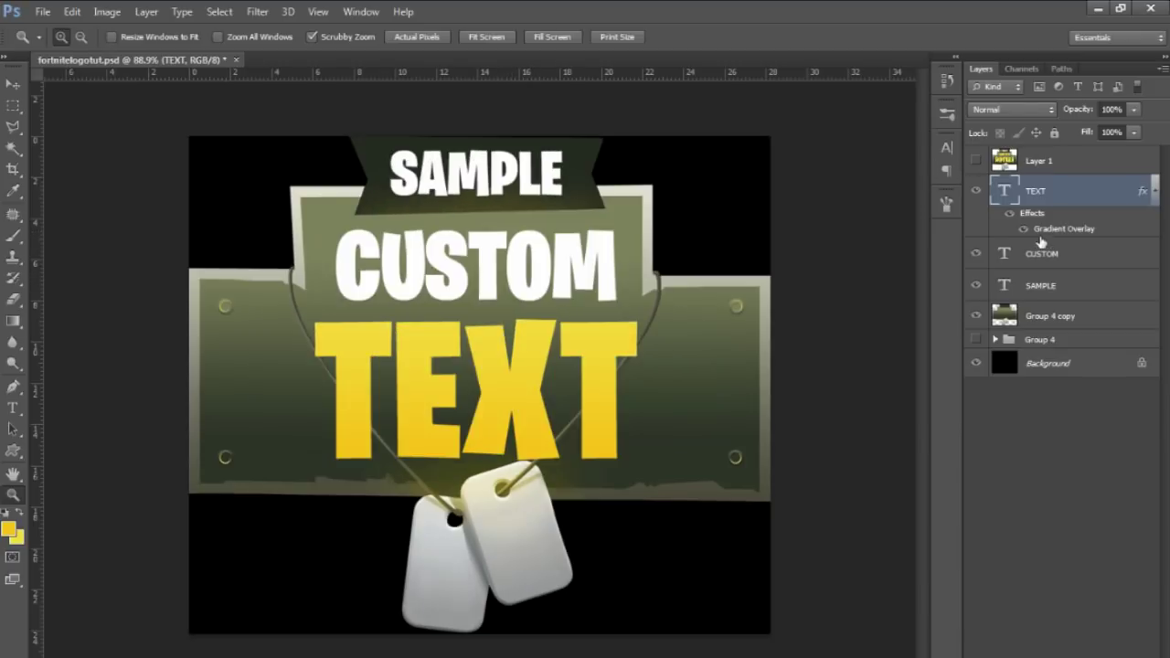
Step: Set the TEXT gradient overlay angle to -90°
double_click(1060, 229)
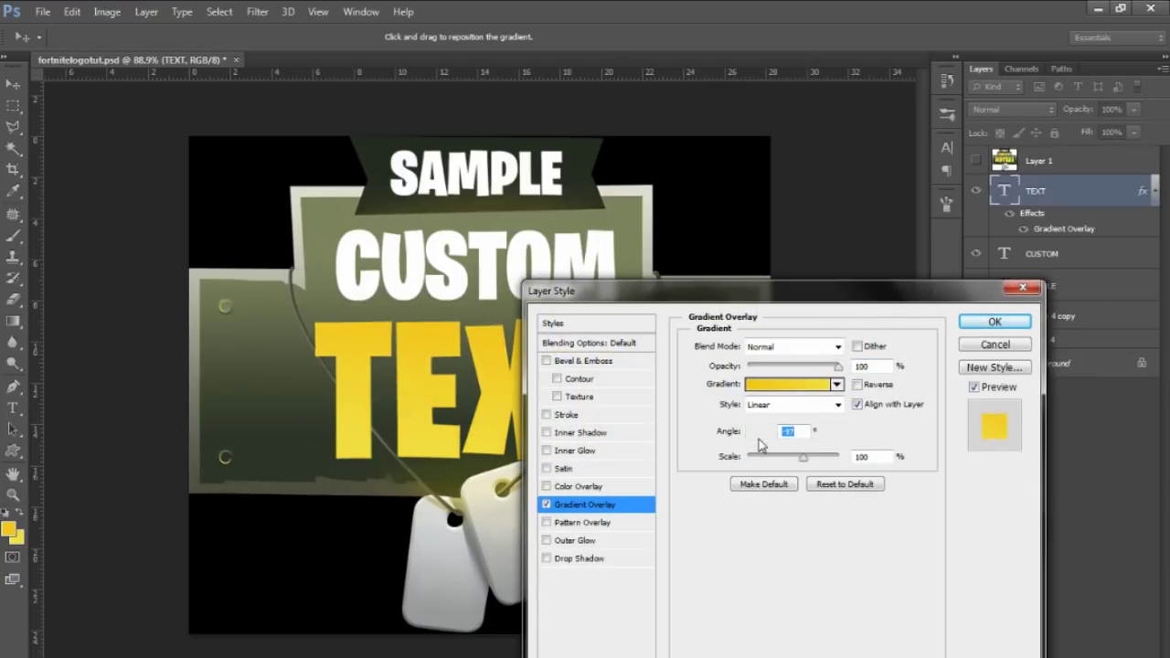
double_click(784, 431)
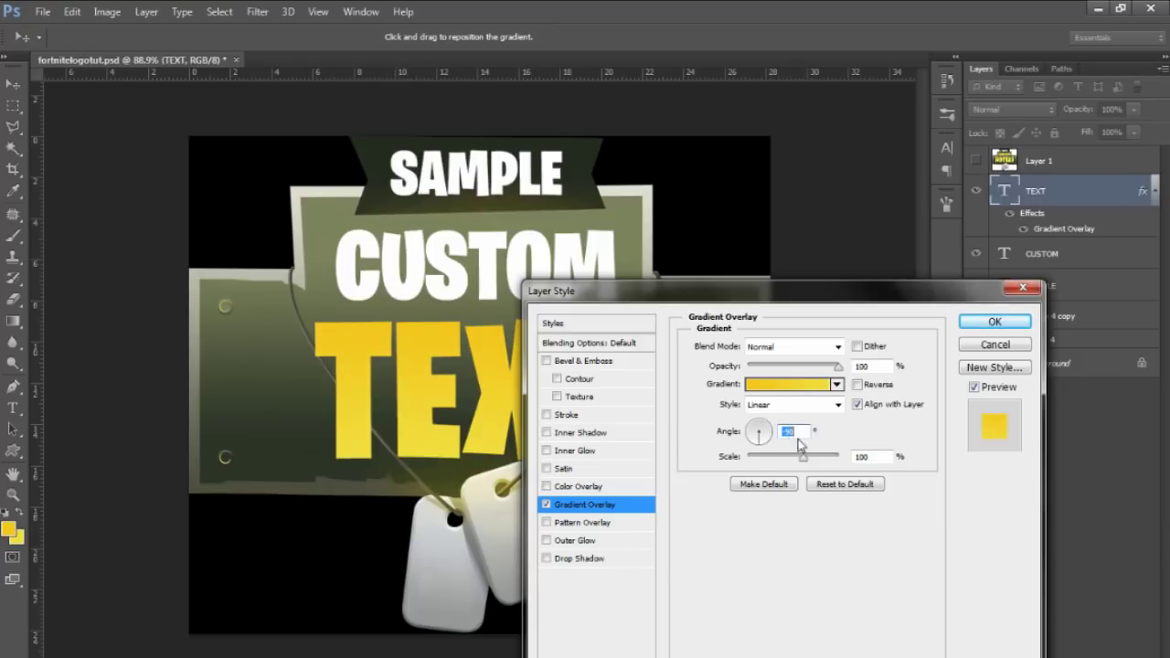
left_click_drag(701, 300, 951, 306)
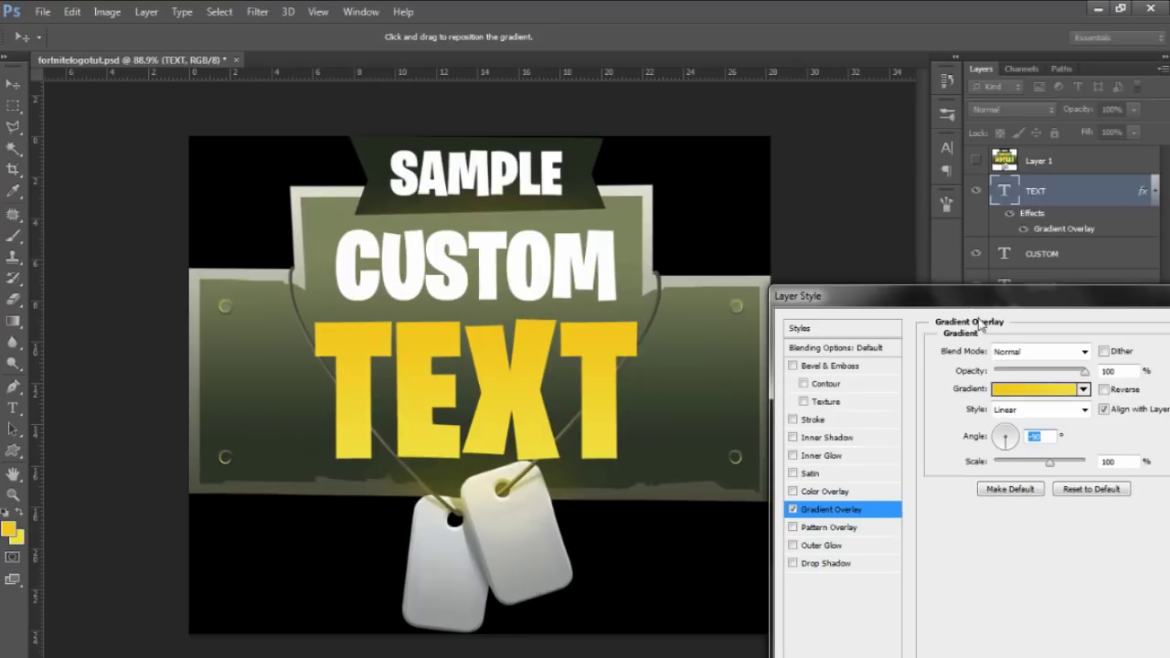
left_click_drag(1003, 448, 983, 434)
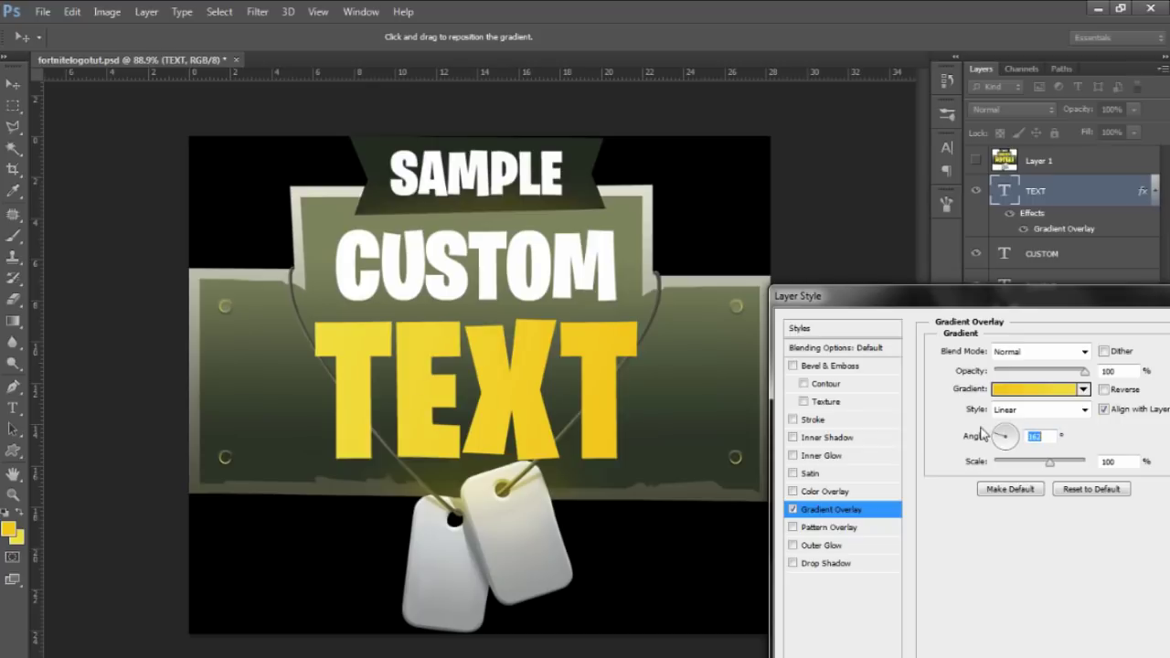
type("90")
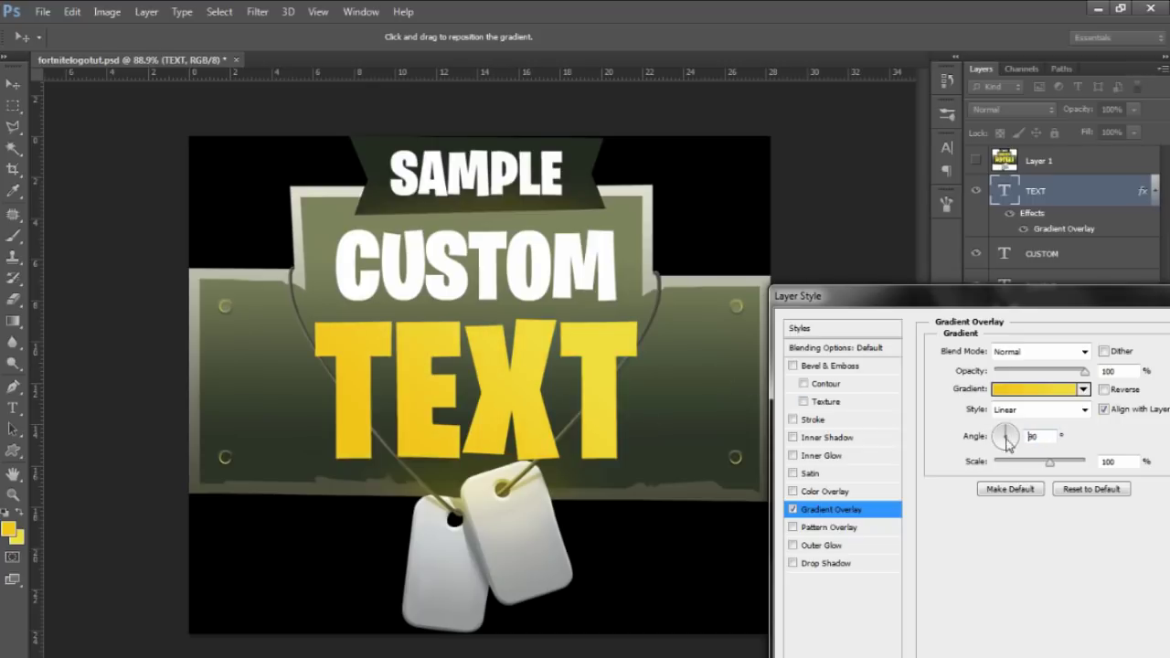
left_click_drag(1006, 433, 1009, 455)
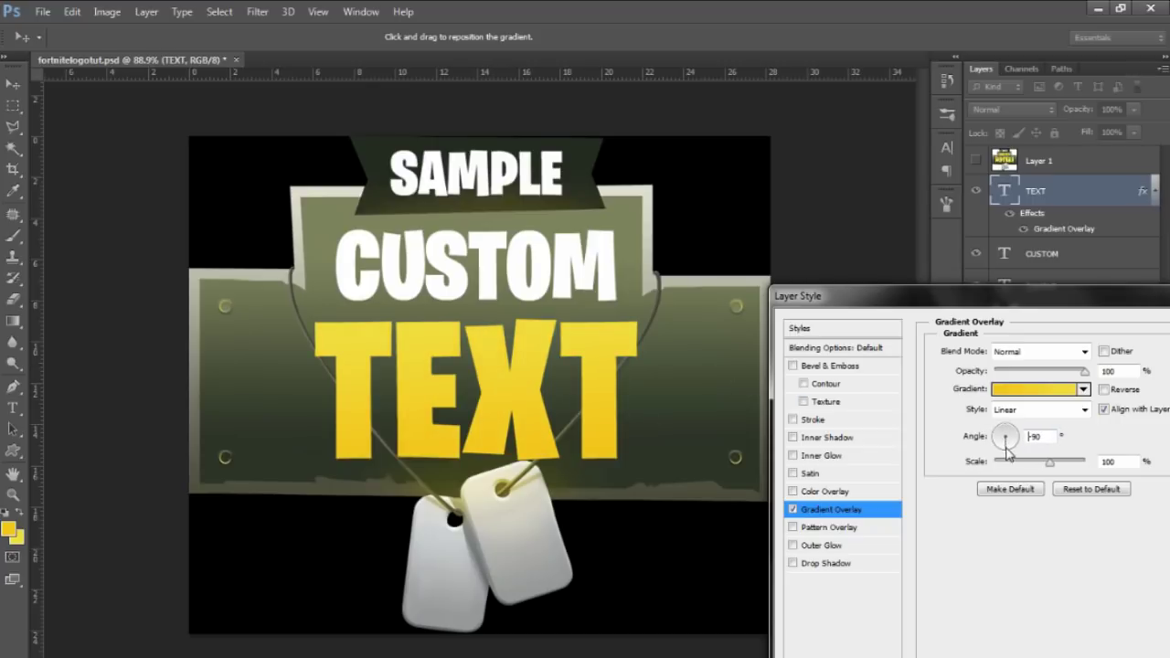
left_click_drag(965, 293, 701, 269)
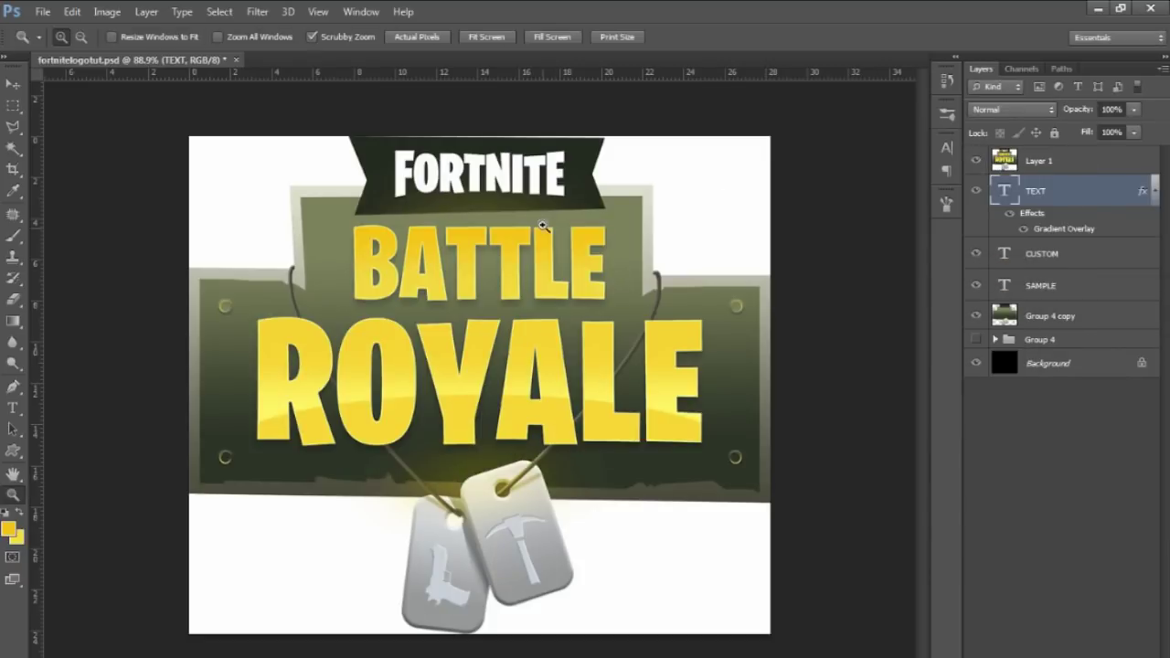
Step: Confirm the gradient overlay and hide the Fortnite reference image
left_click(609, 245)
left_click(609, 245)
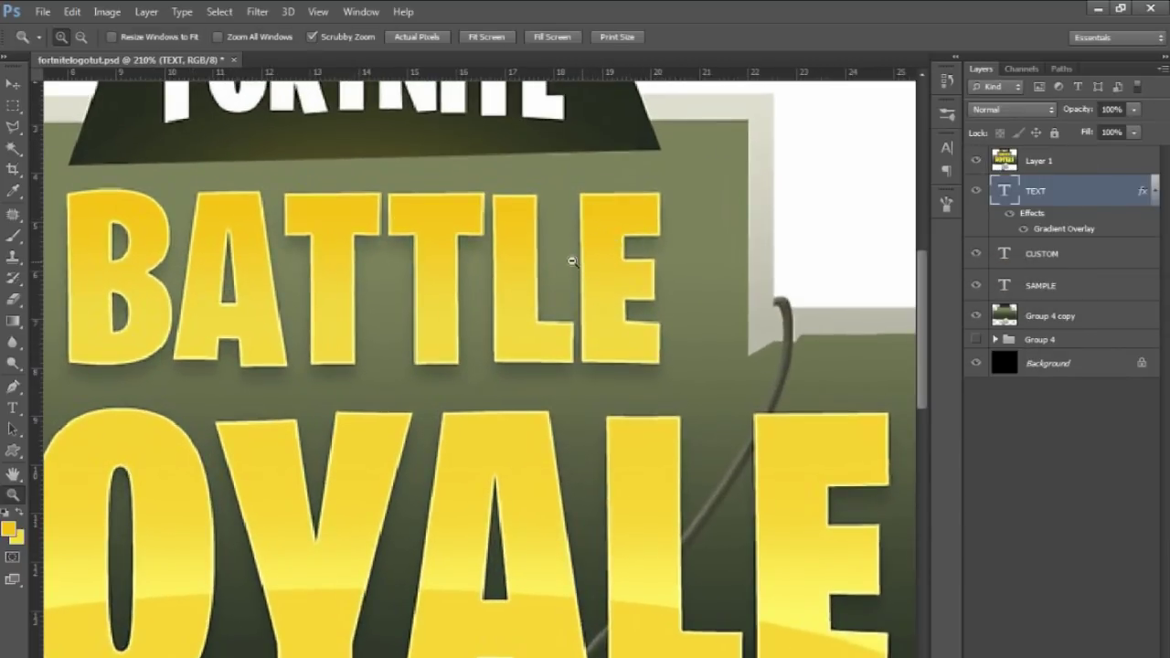
left_click(573, 262, "alt")
left_click(976, 160)
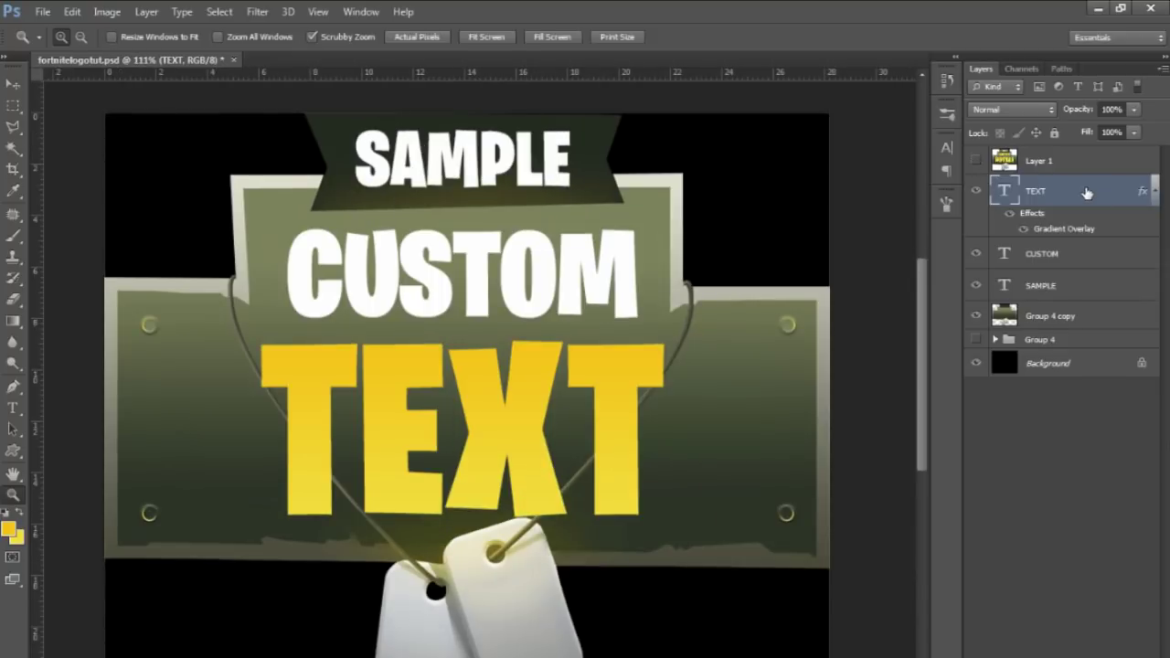
Step: Add a pale-yellow Inner Glow to TEXT with Choke 69 and Size 1 px
double_click(1086, 193)
left_click(559, 422)
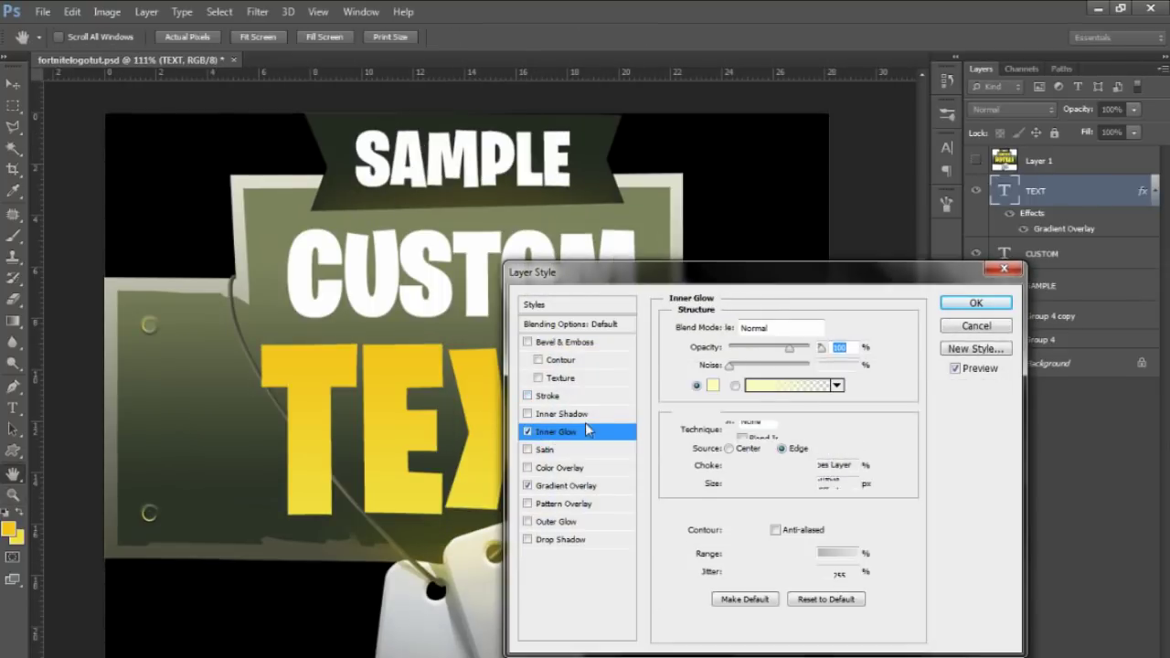
left_click_drag(640, 259, 717, 275)
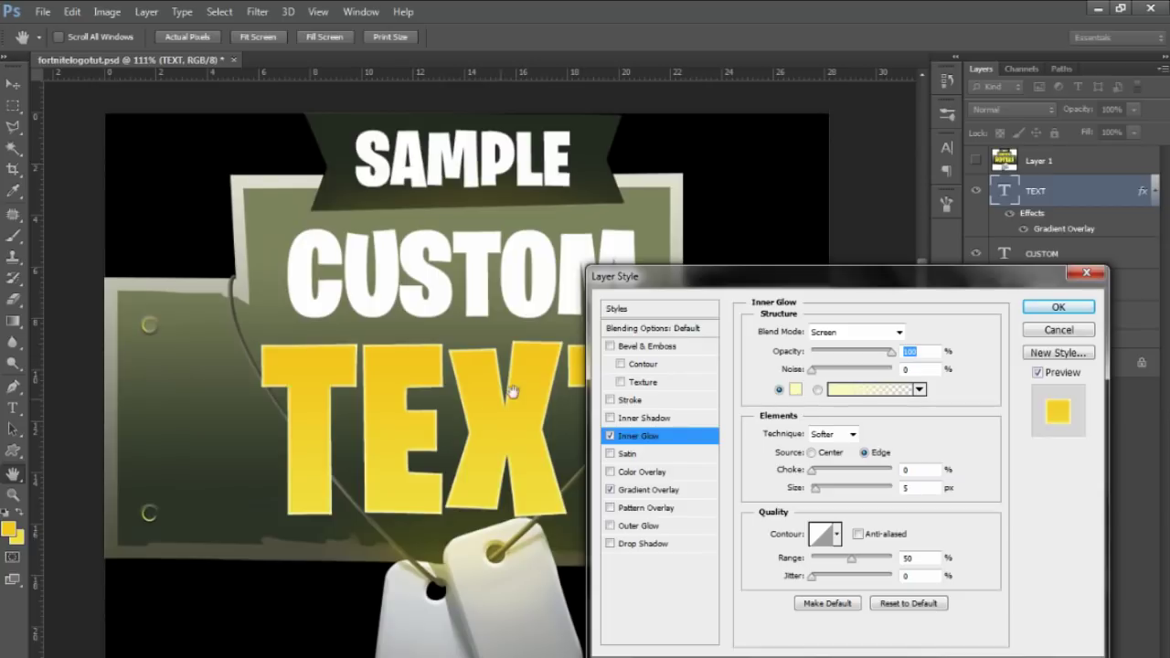
left_click(796, 390)
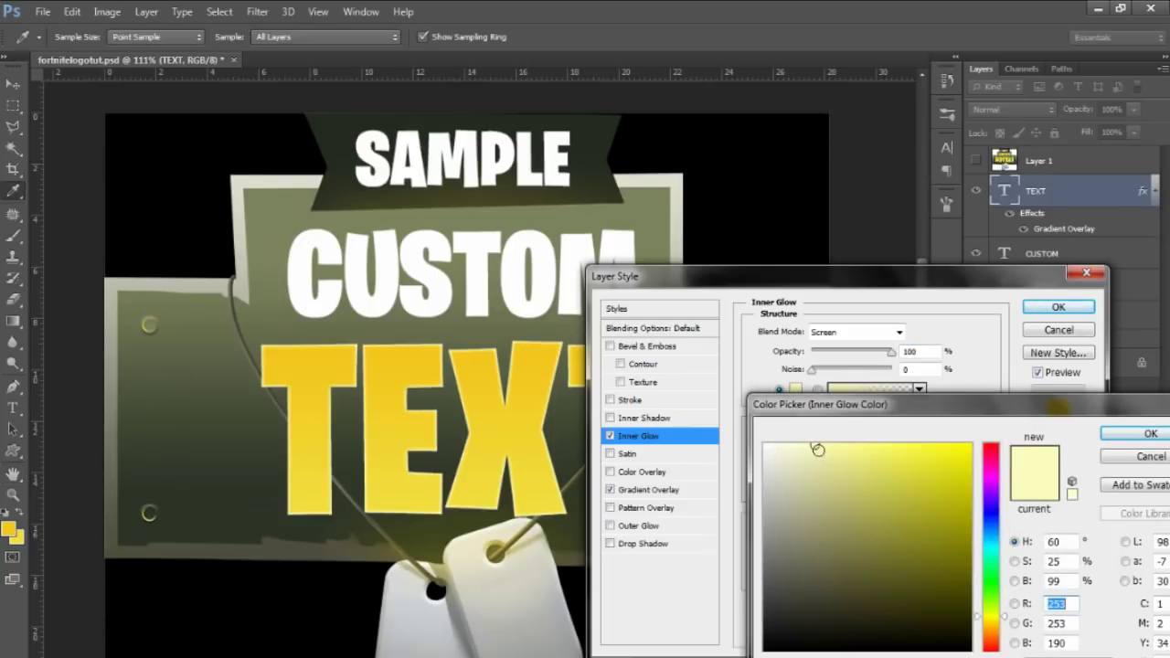
left_click(809, 445)
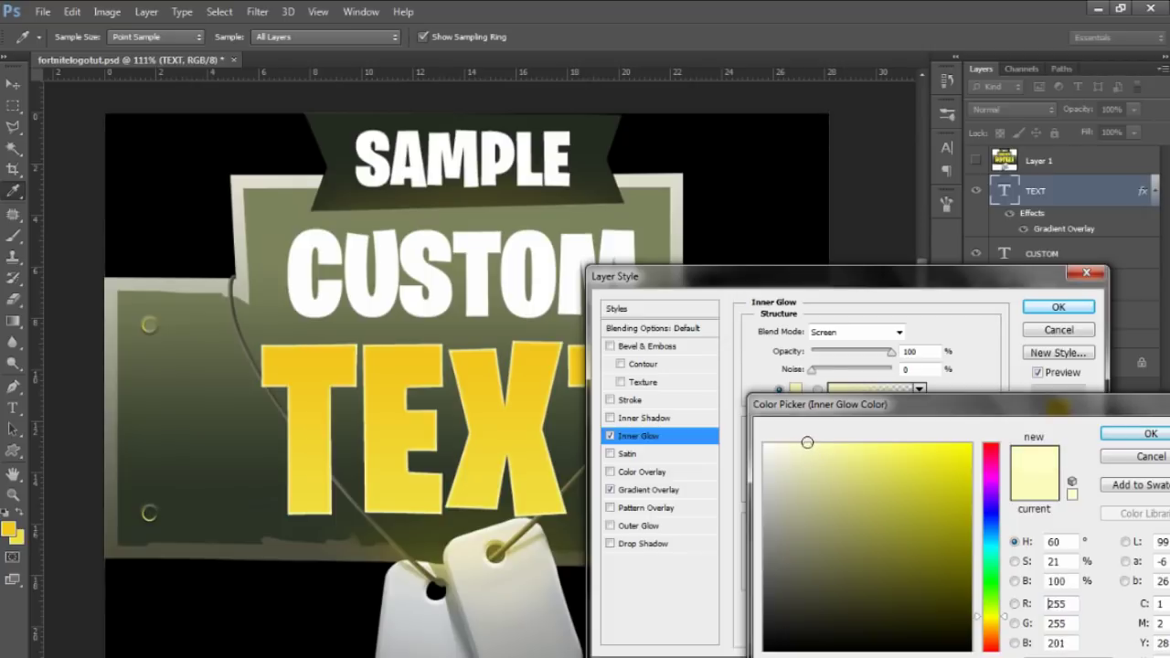
left_click(1122, 439)
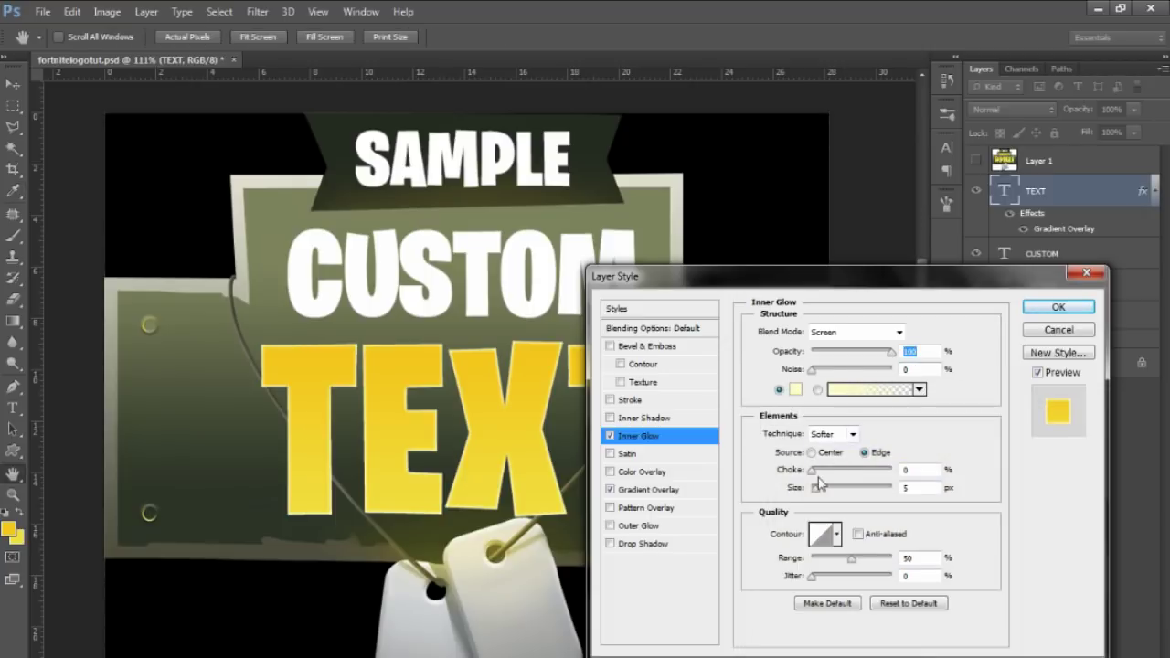
left_click_drag(814, 473, 869, 472)
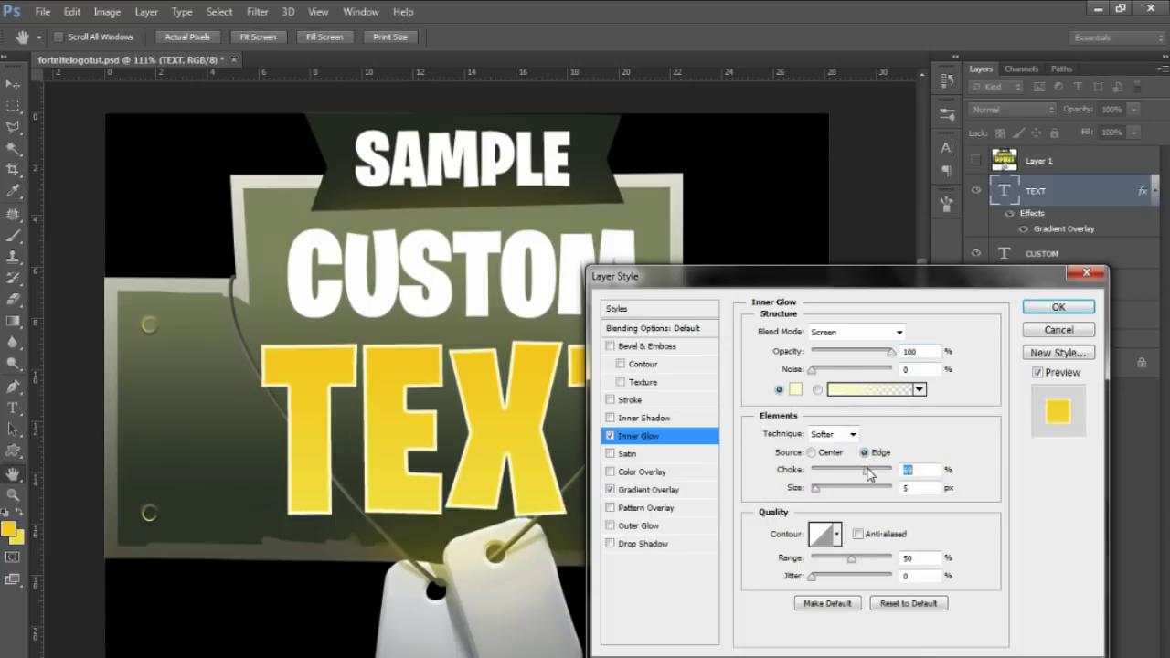
left_click(816, 488)
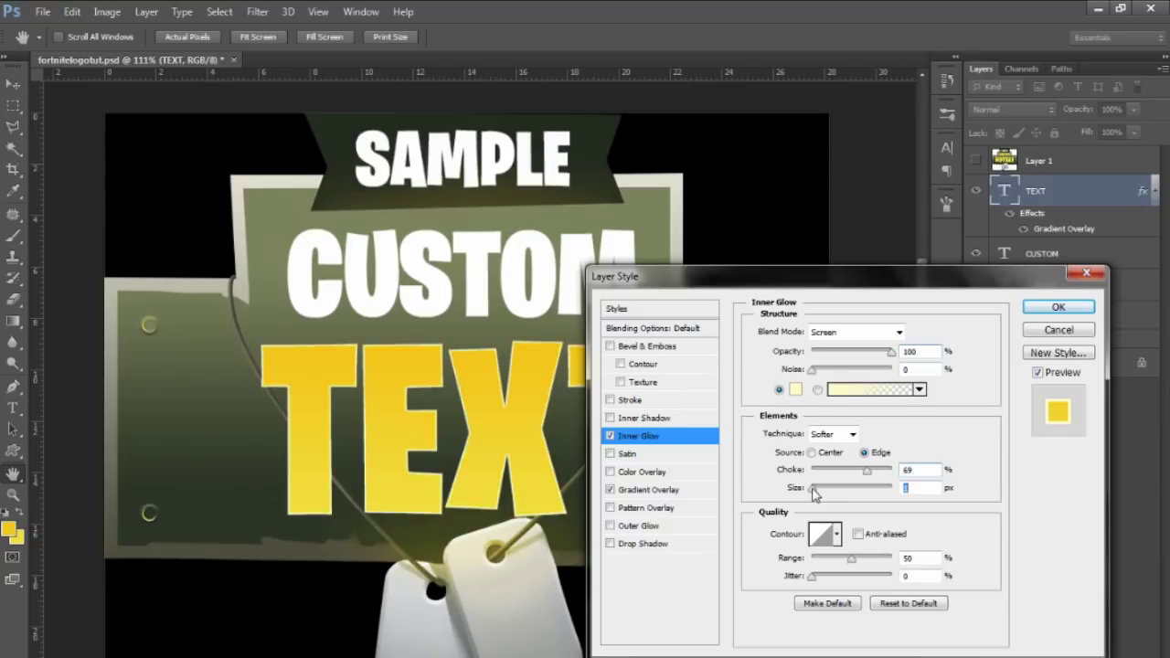
left_click(1049, 311)
key("z")
left_click(542, 398)
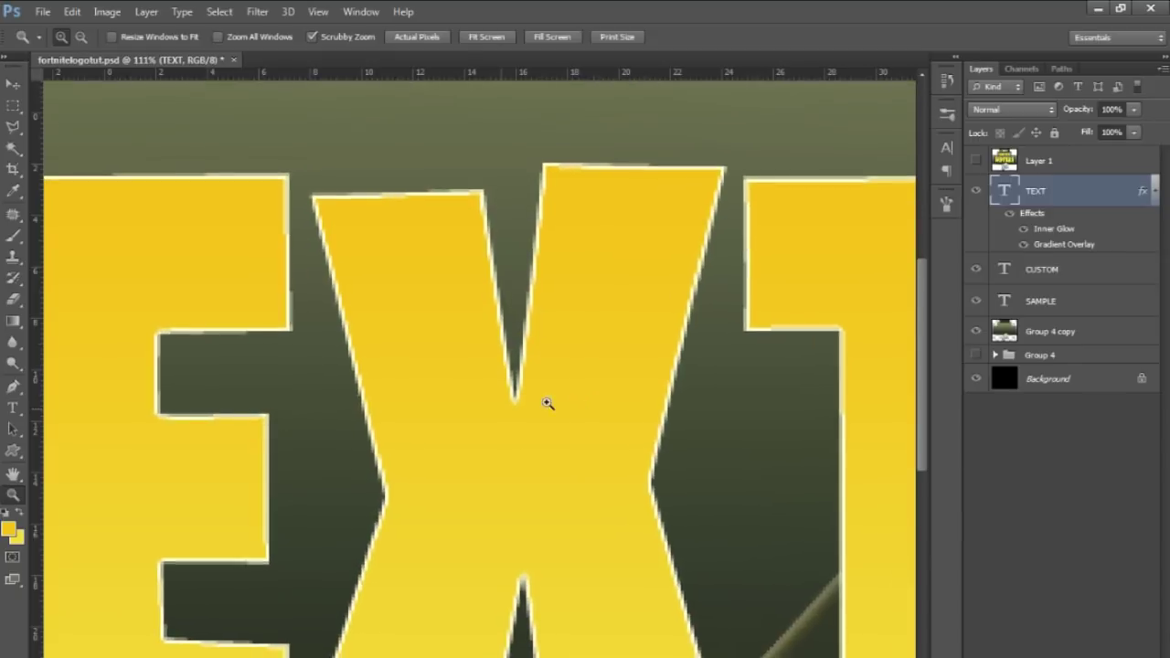
Step: Transfer the gradient overlay and inner glow effects from TEXT onto CUSTOM, undoing the copy back
left_click(546, 403, "alt")
key("alt+]")
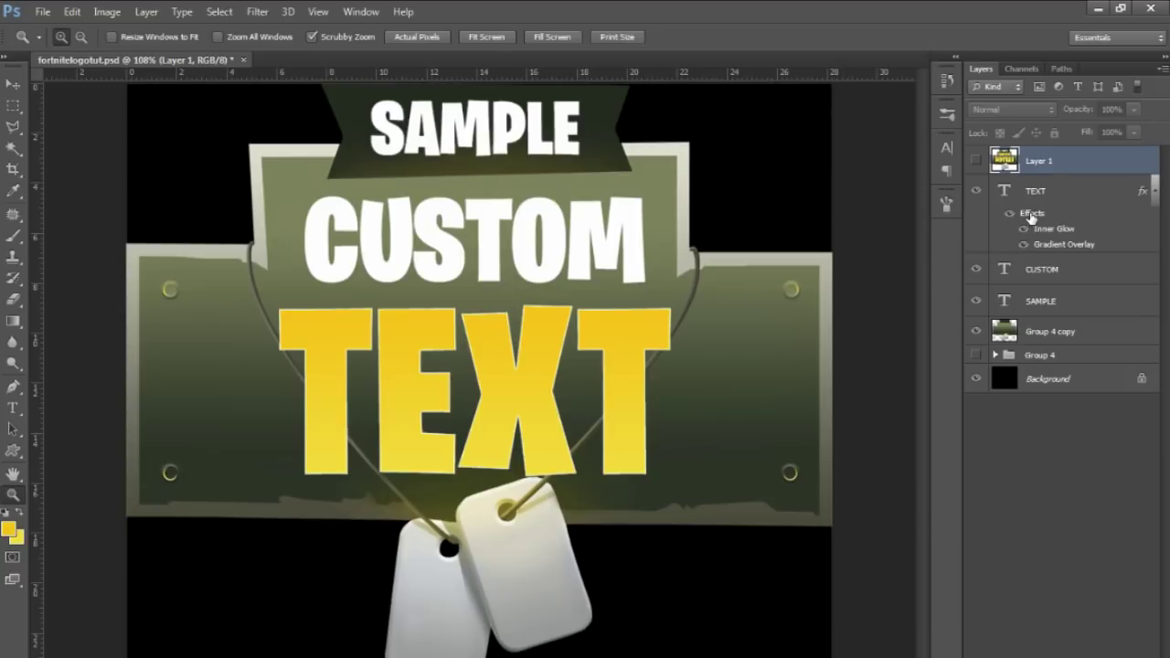
left_click_drag(1032, 216, 1028, 278)
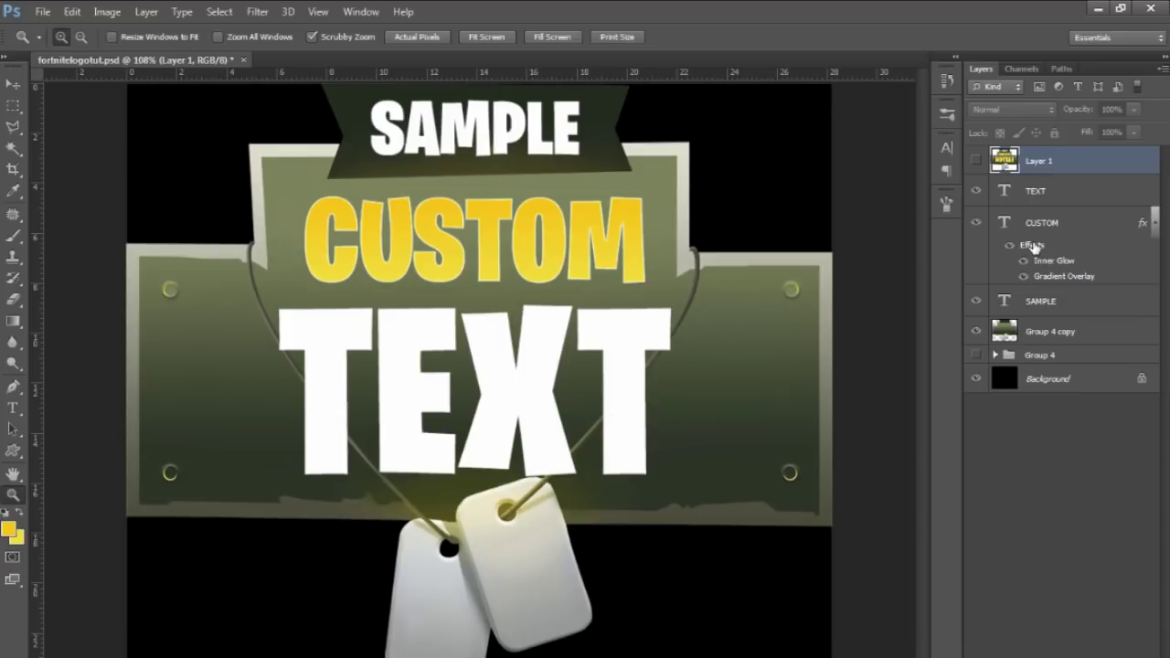
key("alt")
left_click_drag(1034, 249, 1032, 194)
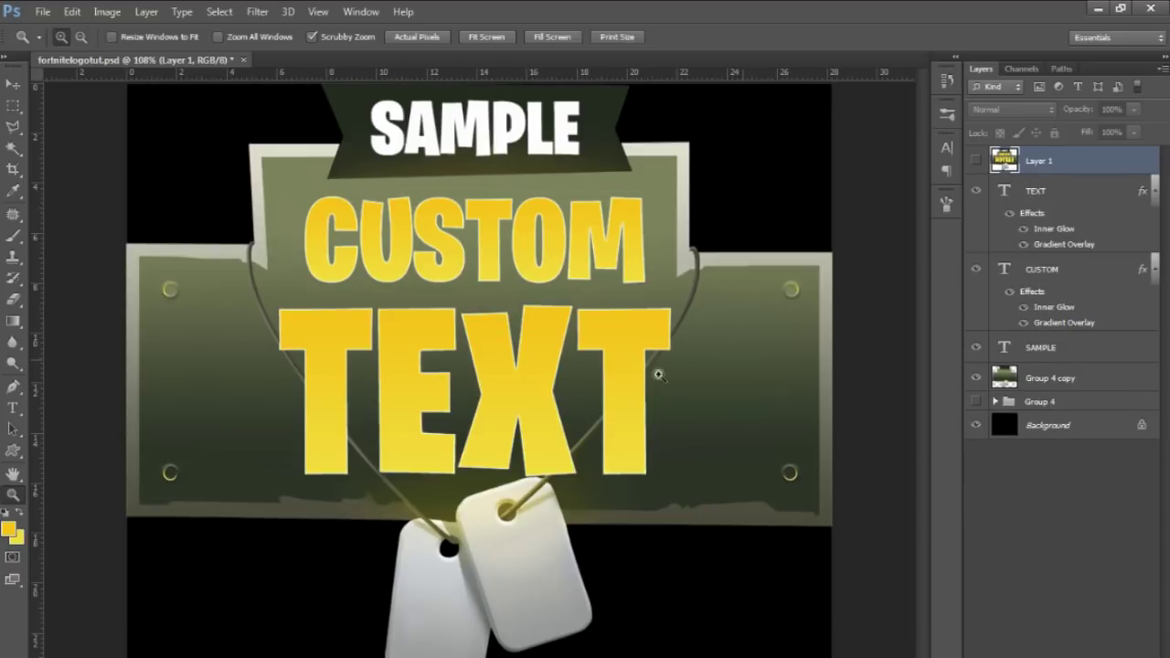
key("ctrl+z")
key("ctrl+plus")
Step: Give CUSTOM a drop shadow with distance 5, size 8 and reduced opacity
double_click(1105, 226)
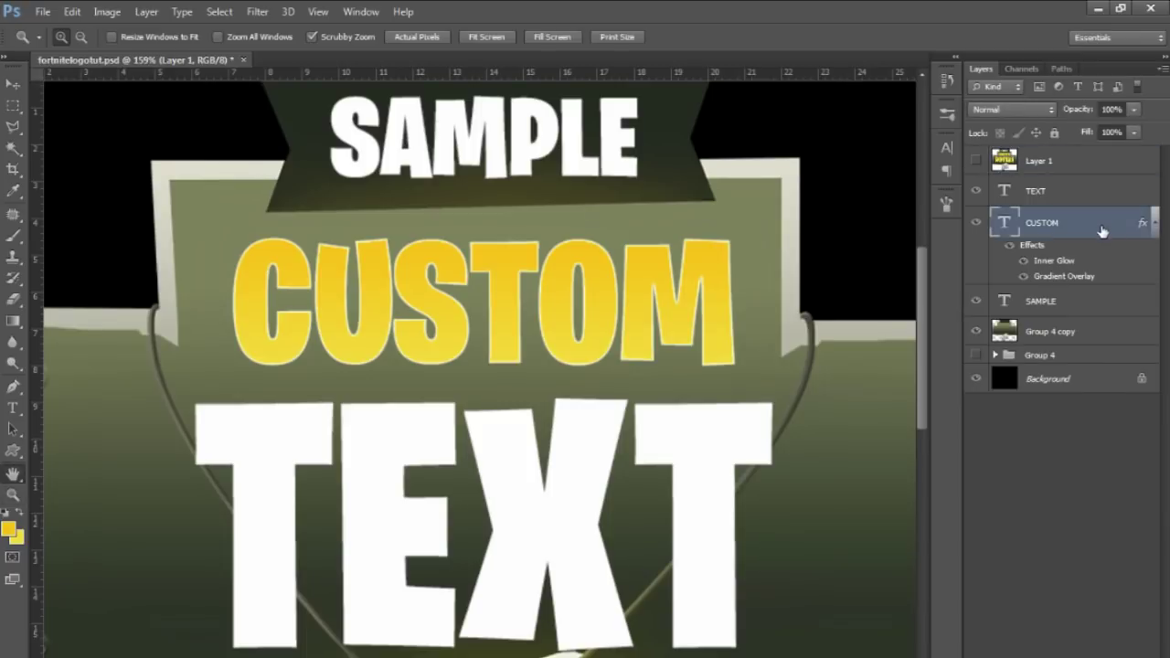
left_click(640, 545)
left_click_drag(692, 280, 749, 276)
key("Tab")
key("Tab")
key("Tab")
key("Tab")
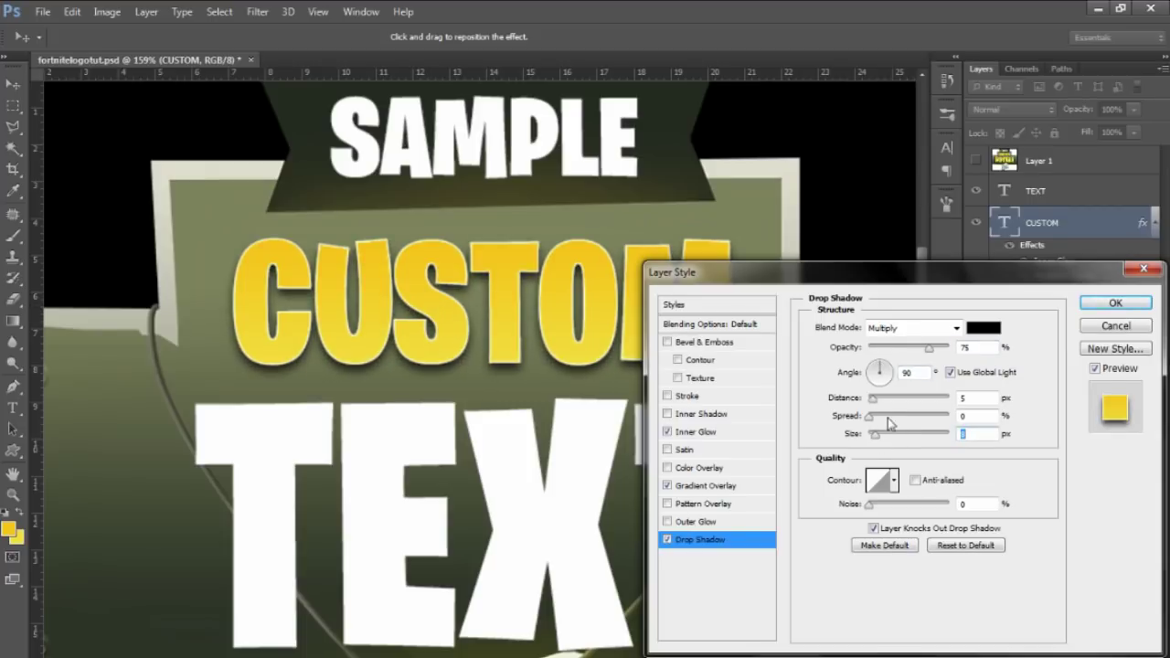
type("8")
left_click_drag(927, 348, 896, 348)
left_click_drag(897, 354, 887, 355)
left_click(1115, 303)
left_click_drag(692, 309, 631, 289)
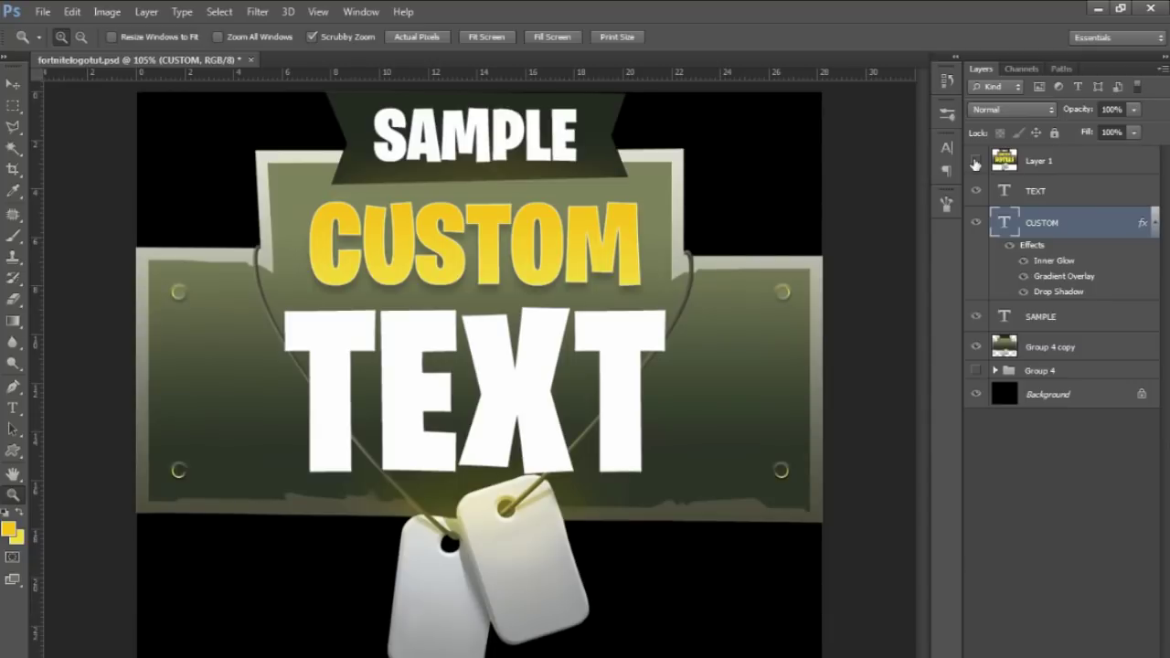
left_click(975, 161)
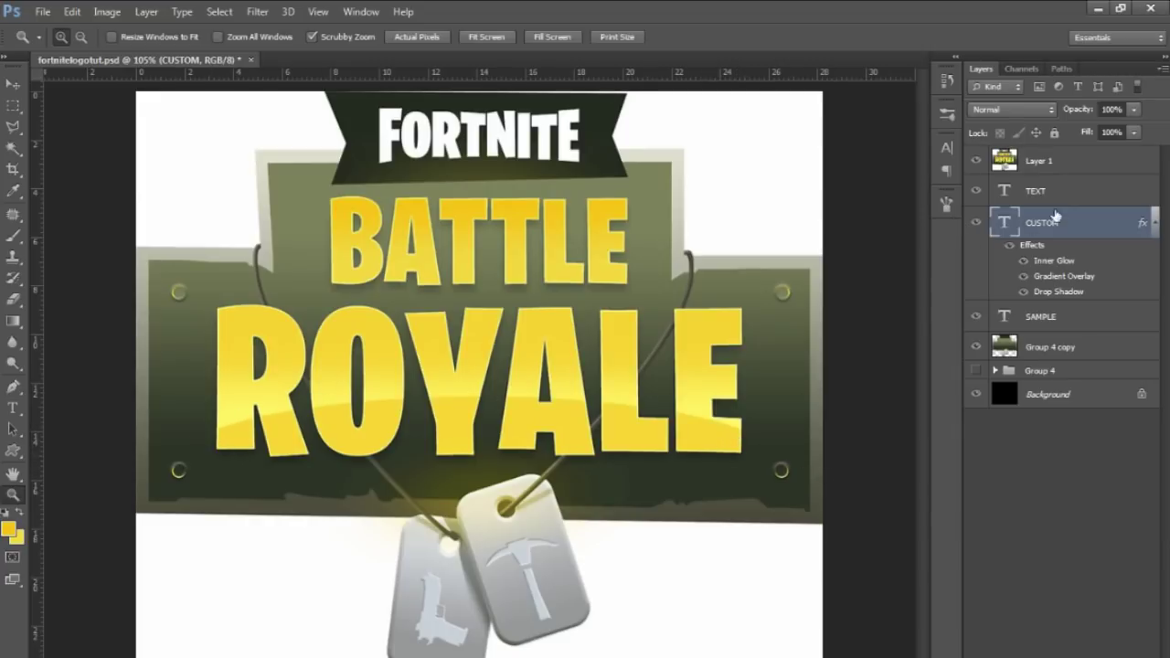
Step: Sample the ROYALE yellow as foreground colour, hide the reference and select TEXT
key("b")
scroll(502, 272, "up", 3)
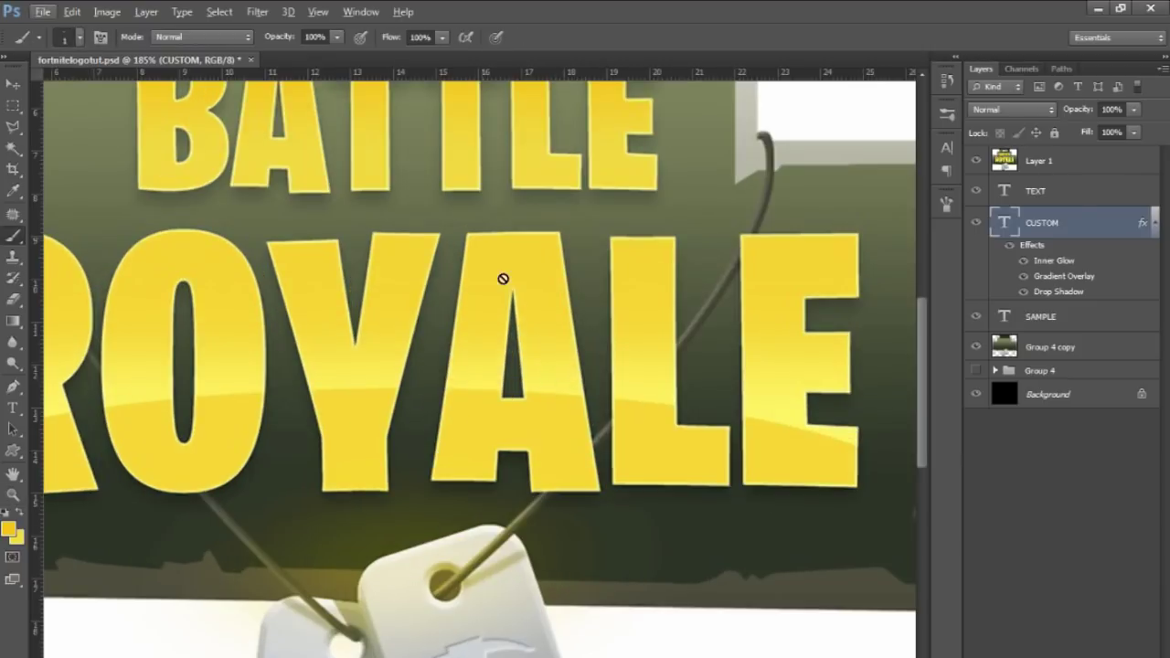
scroll(549, 393, "up", 1)
left_click(541, 391, "alt")
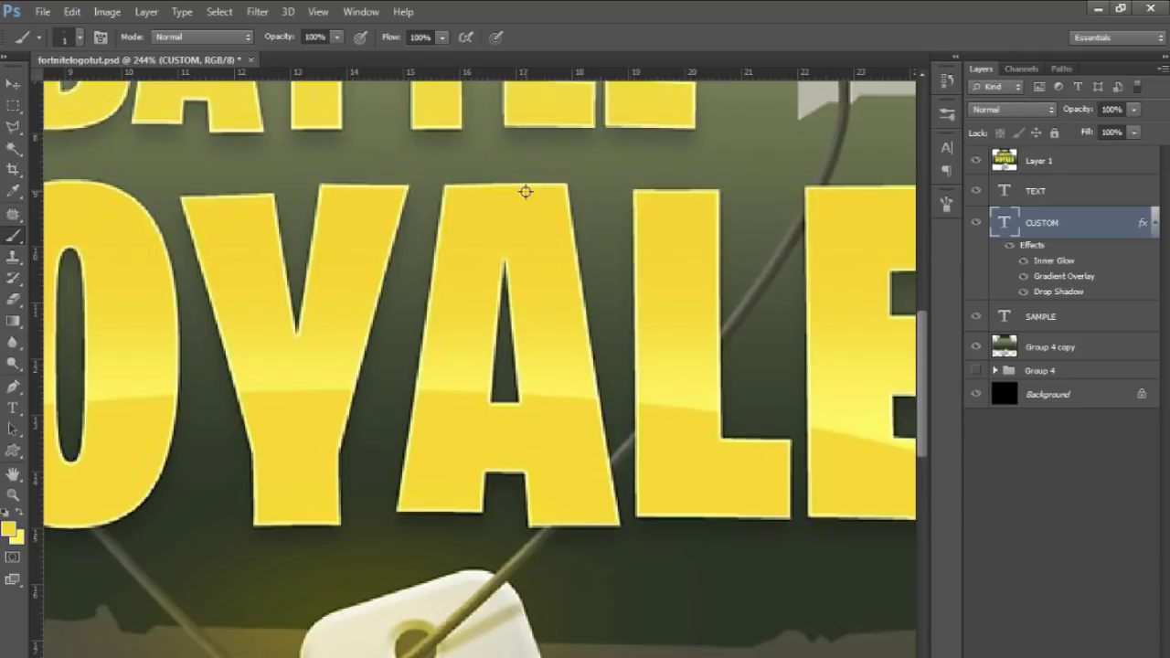
scroll(534, 325, "down", 3)
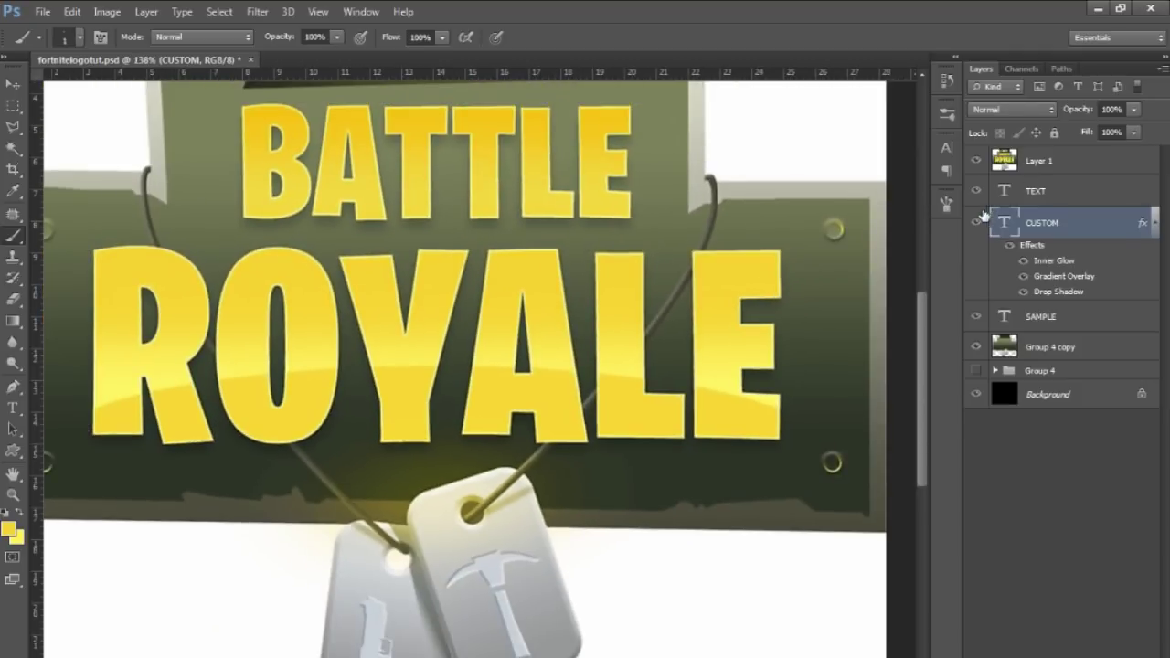
left_click(976, 161)
left_click(1084, 191)
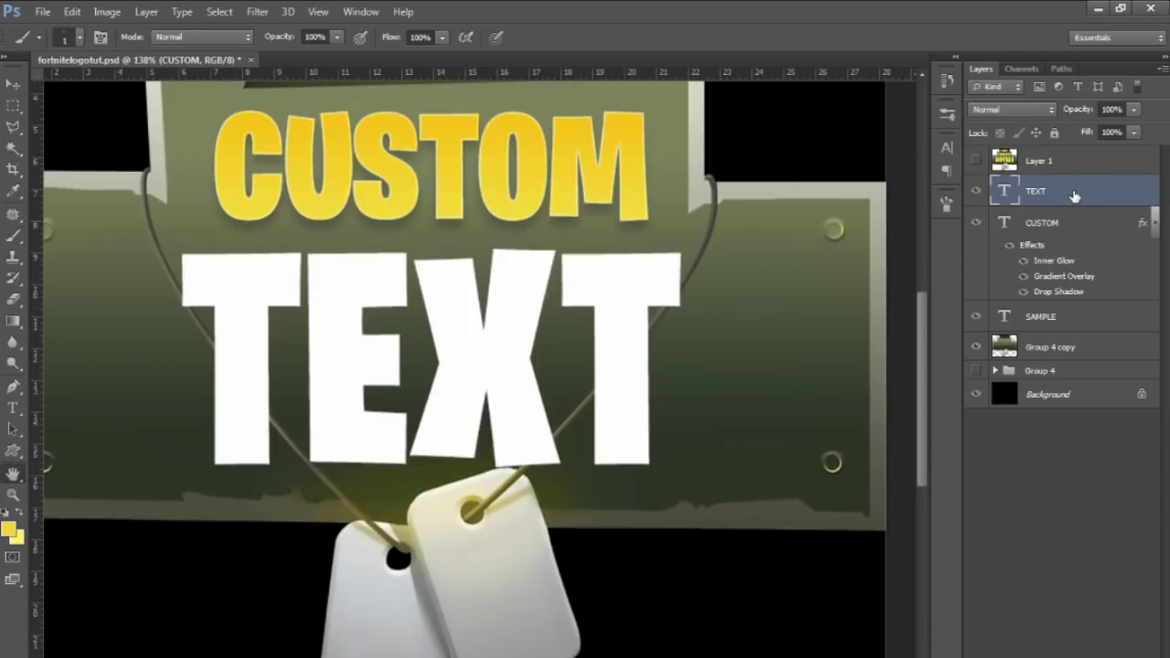
Step: Give TEXT a Foreground to Background yellow Gradient Overlay at -90° with Scale 15
double_click(1079, 190)
left_click(713, 485)
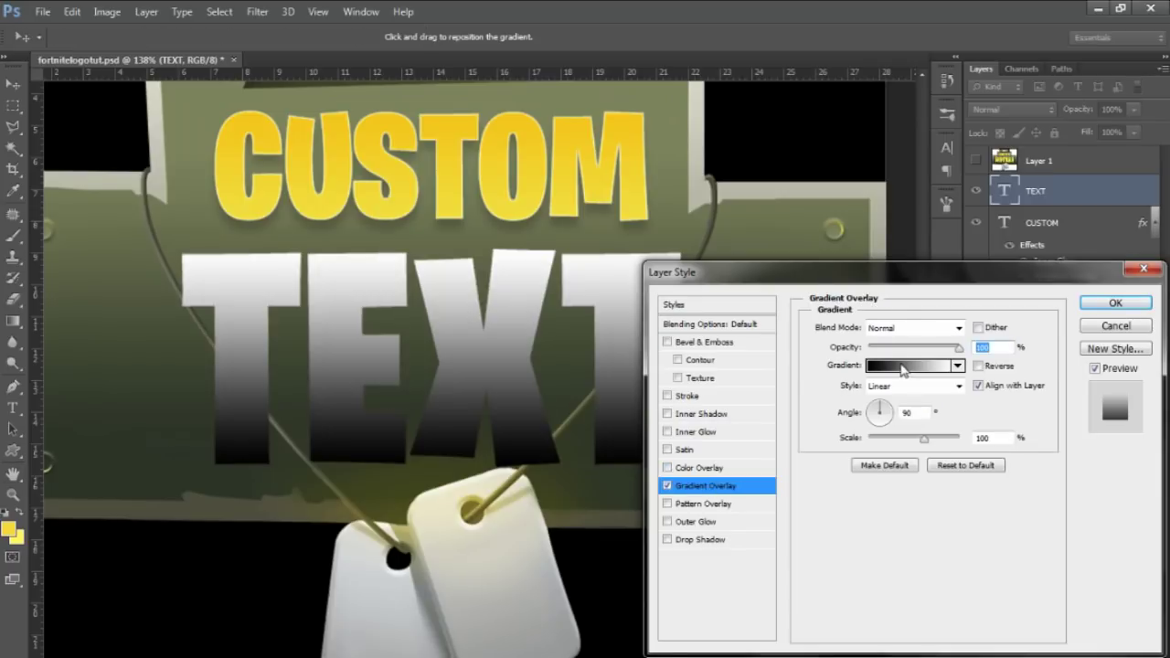
left_click(910, 364)
left_click(731, 267)
left_click(1024, 249)
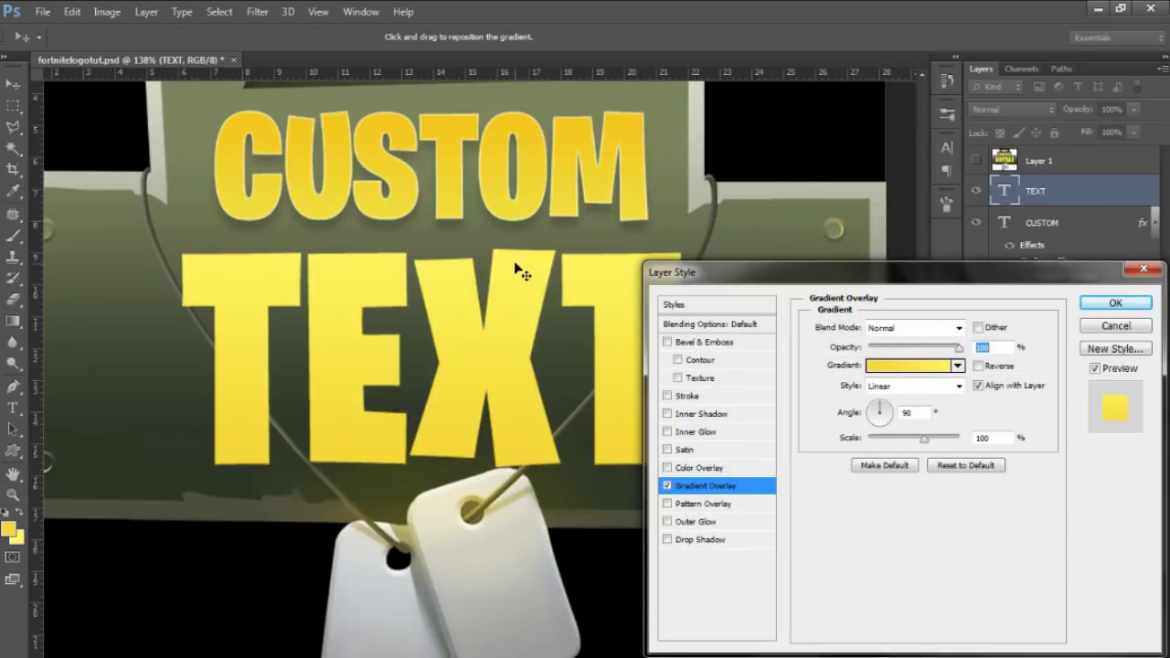
left_click(882, 424)
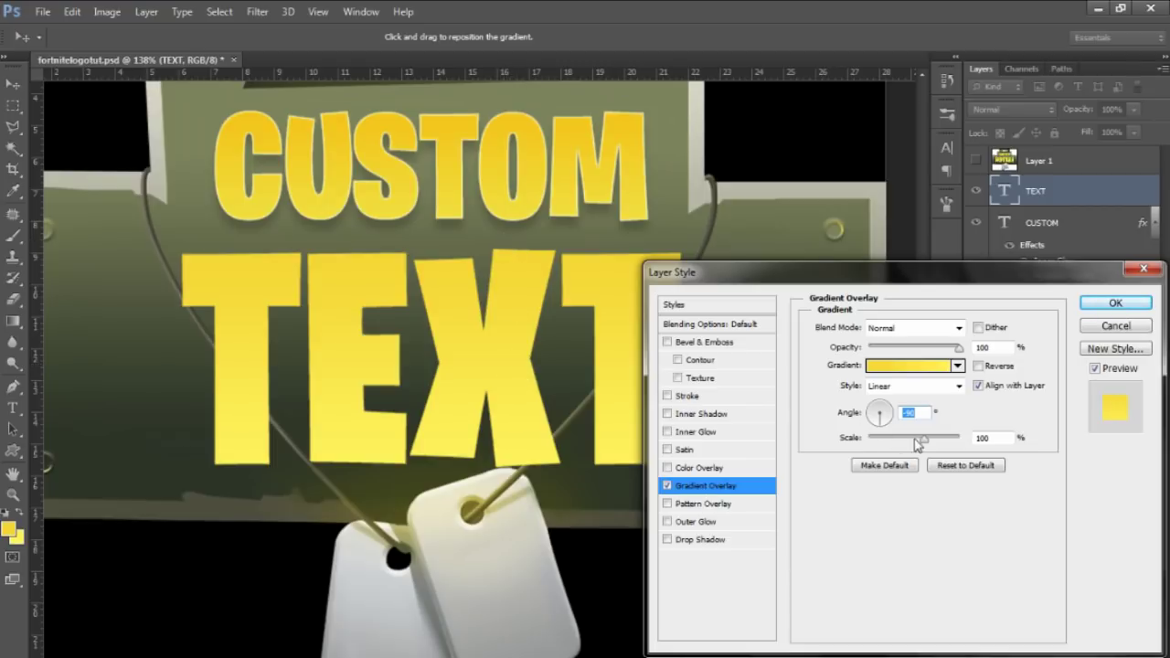
left_click_drag(923, 444, 894, 444)
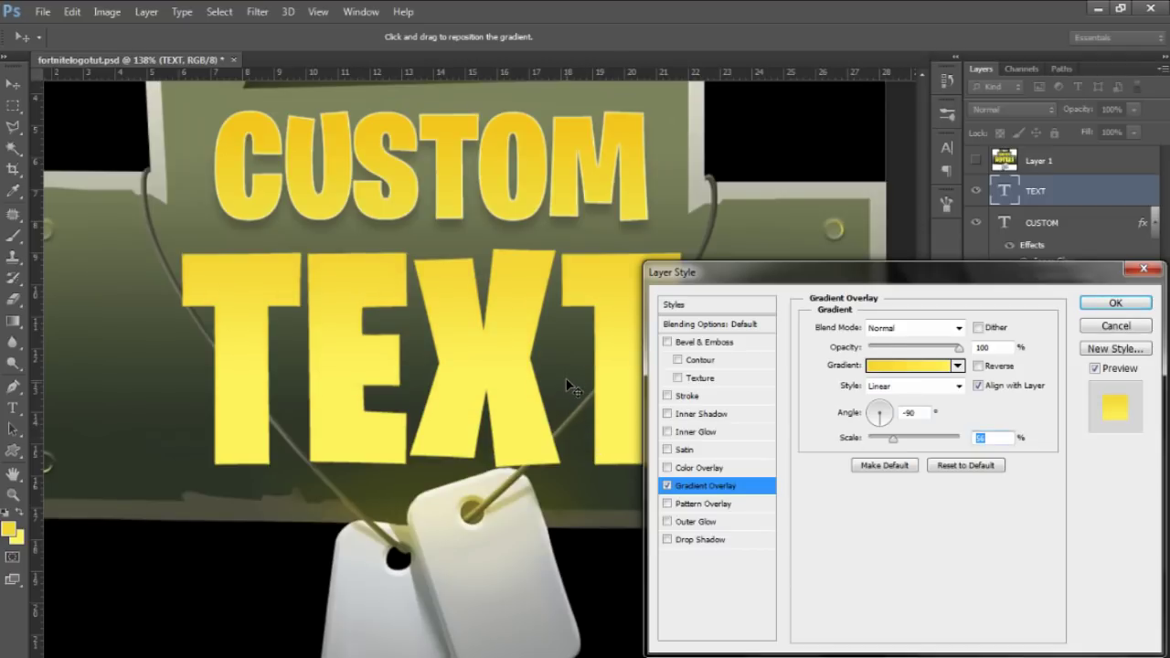
mouse_move(893, 439)
left_mouse_down()
mouse_move(872, 438)
mouse_move(888, 439)
left_mouse_up()
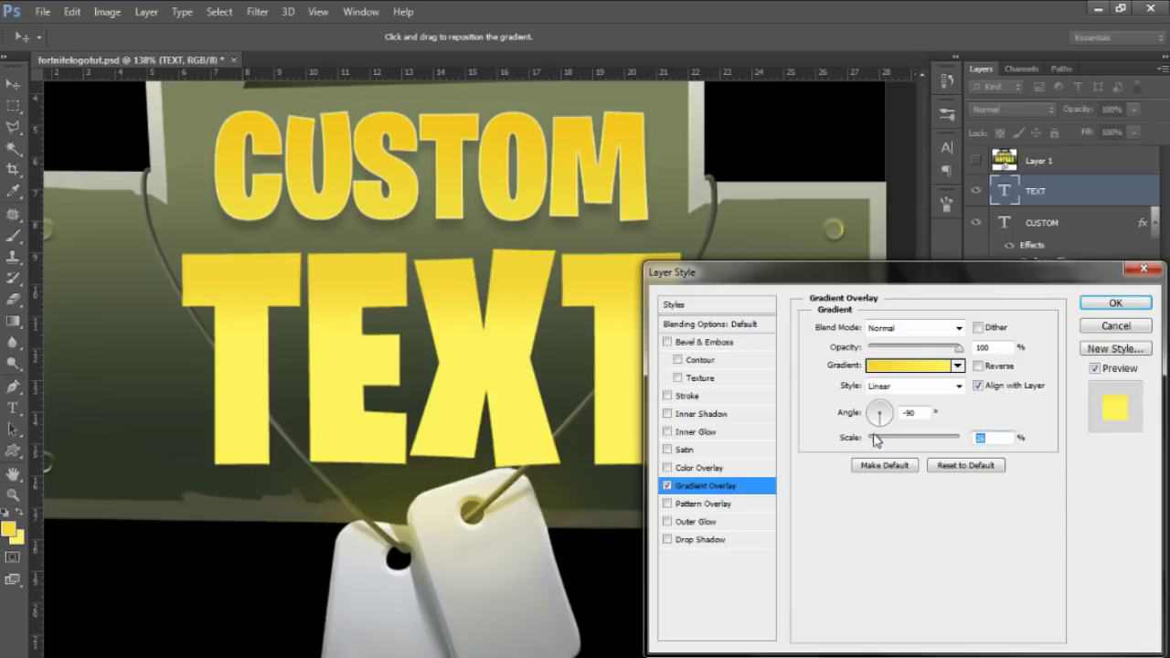
Step: Add an Inner Glow to TEXT with Choke 59 and lowered opacity
left_click(704, 432)
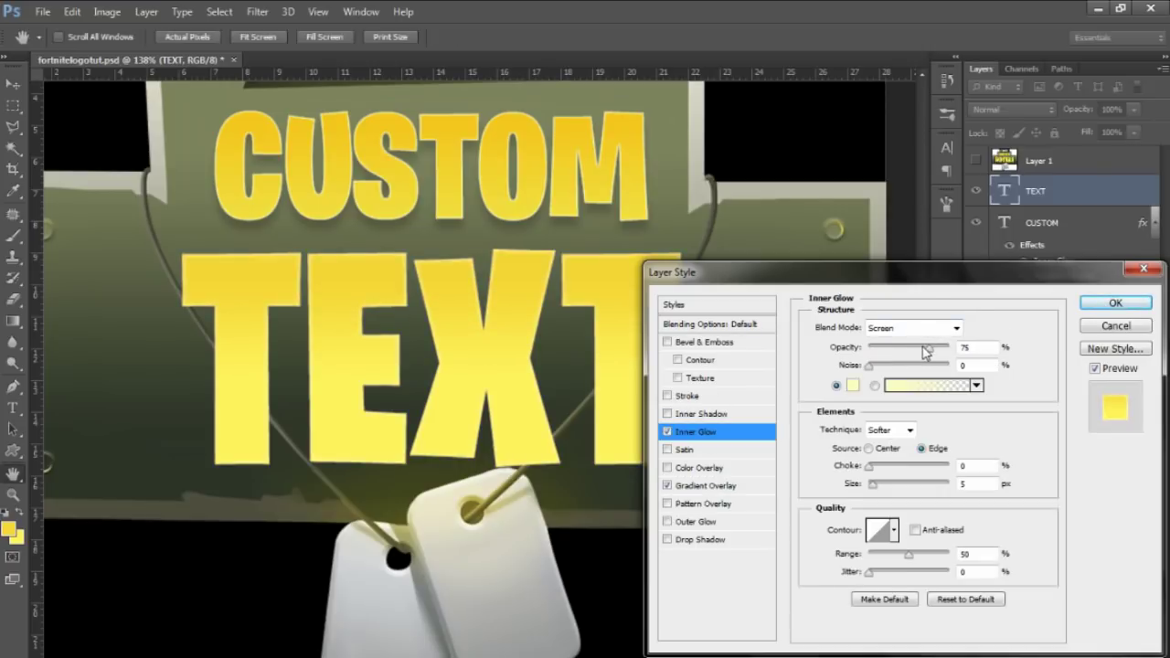
left_click(854, 386)
key("Return")
left_click_drag(870, 467, 871, 491)
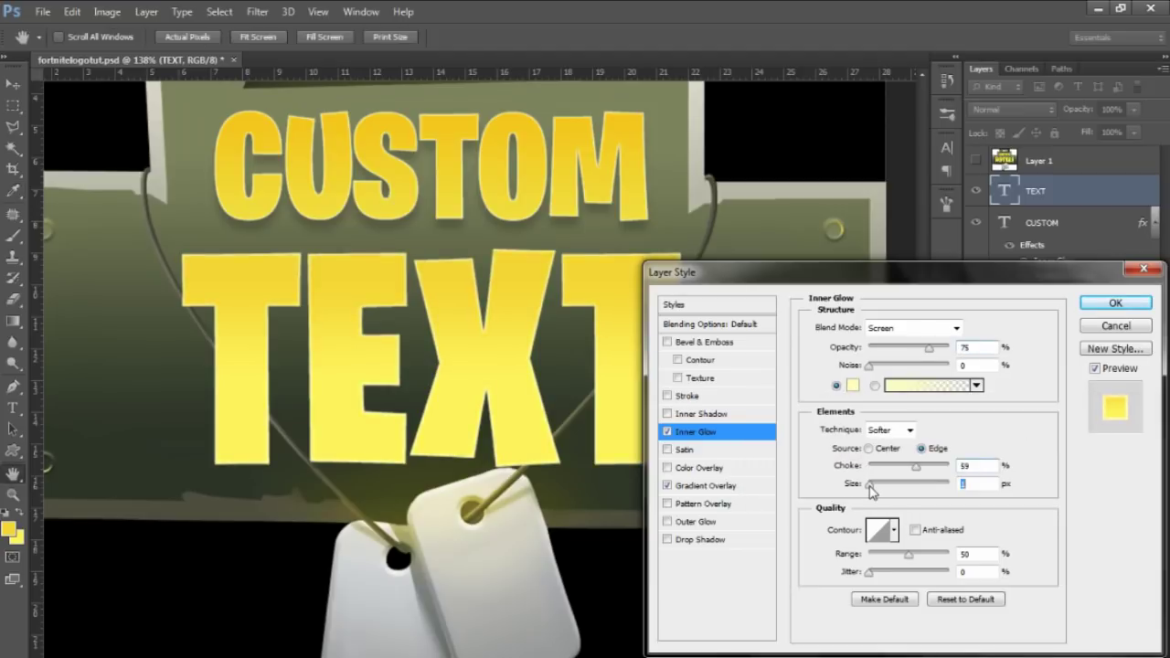
left_click_drag(928, 352, 915, 357)
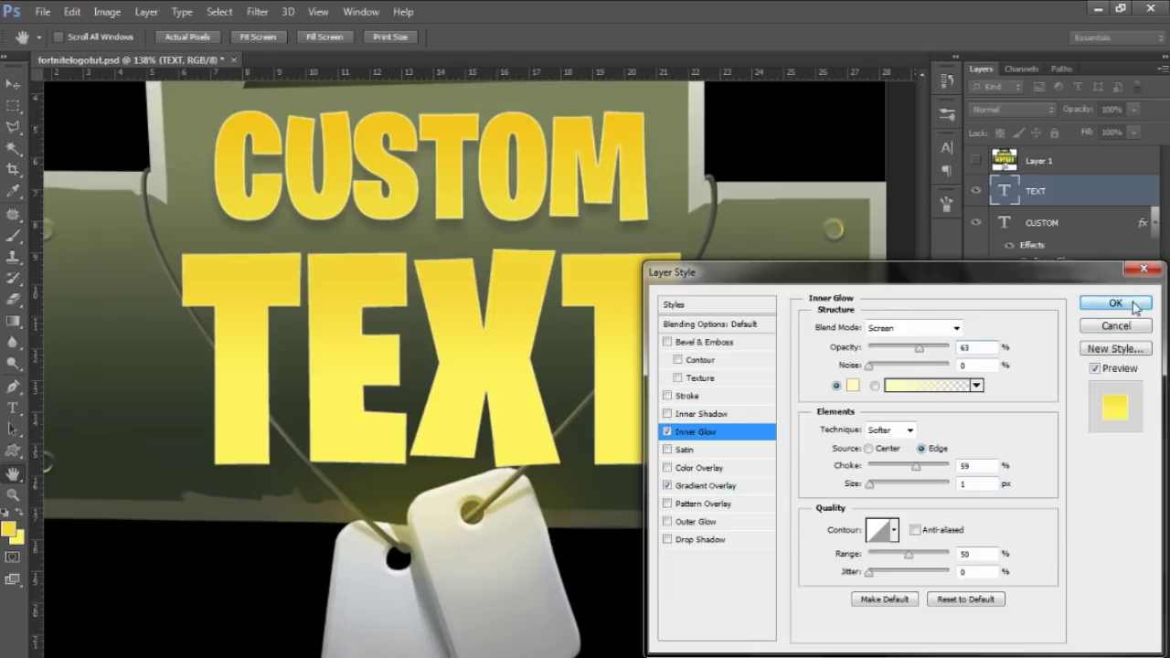
left_click(1139, 302)
key("z")
left_click_drag(628, 315, 544, 342)
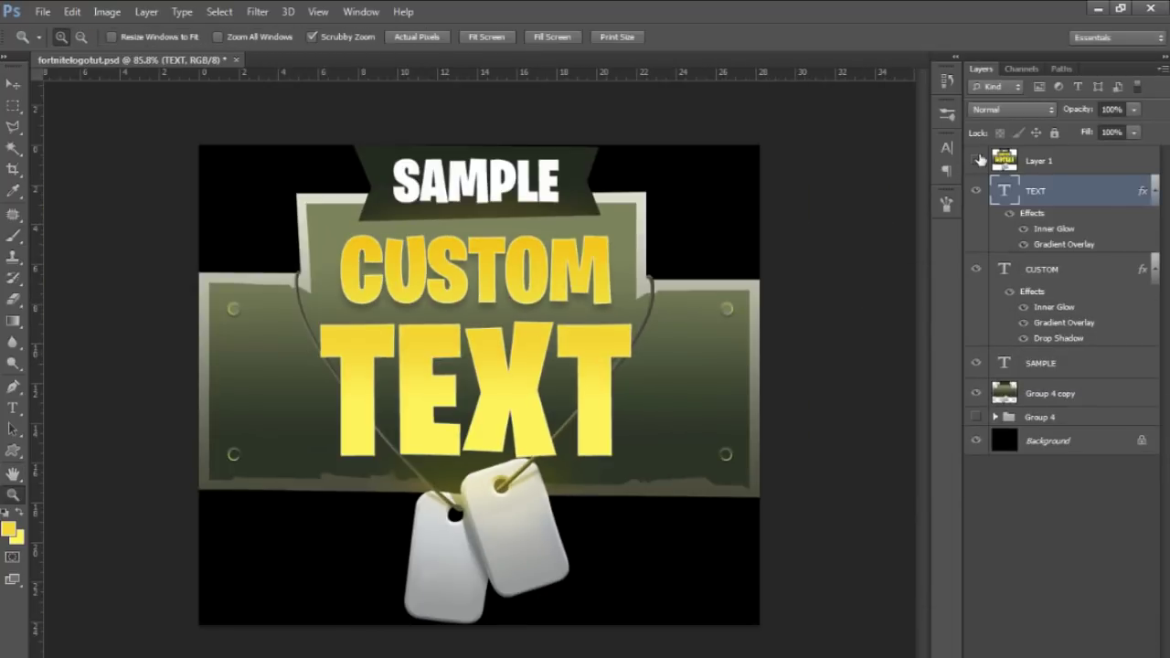
Step: Show the Battle Royale reference again and zoom in on its logo letters
left_click(977, 160)
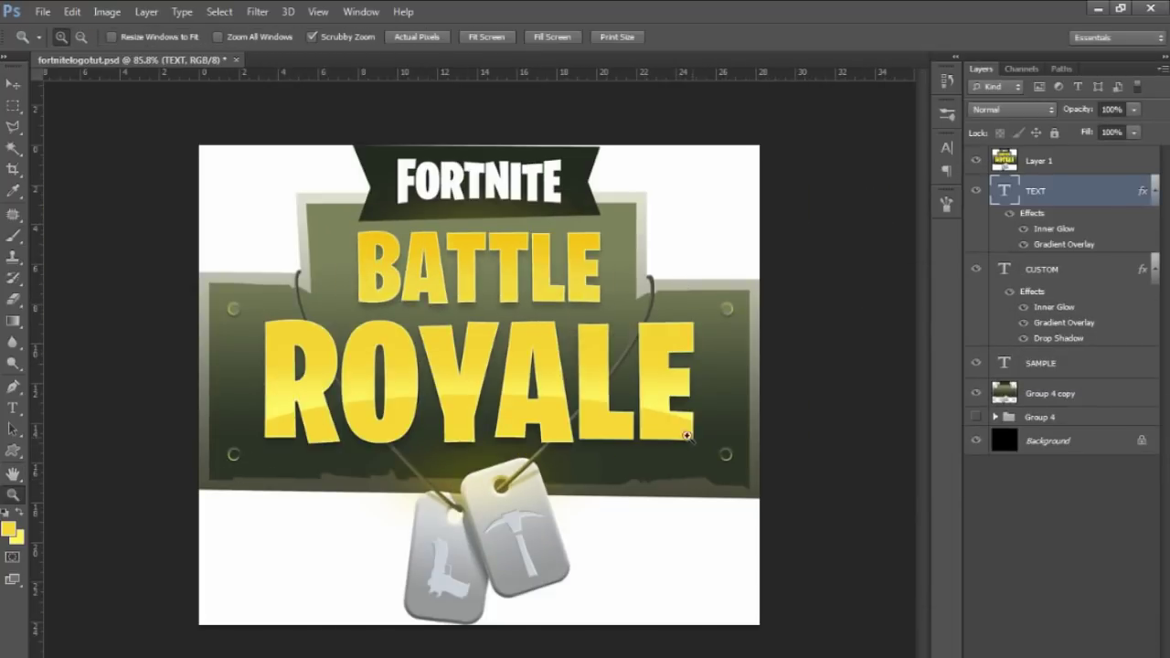
key("b")
scroll(467, 407, "up", 3)
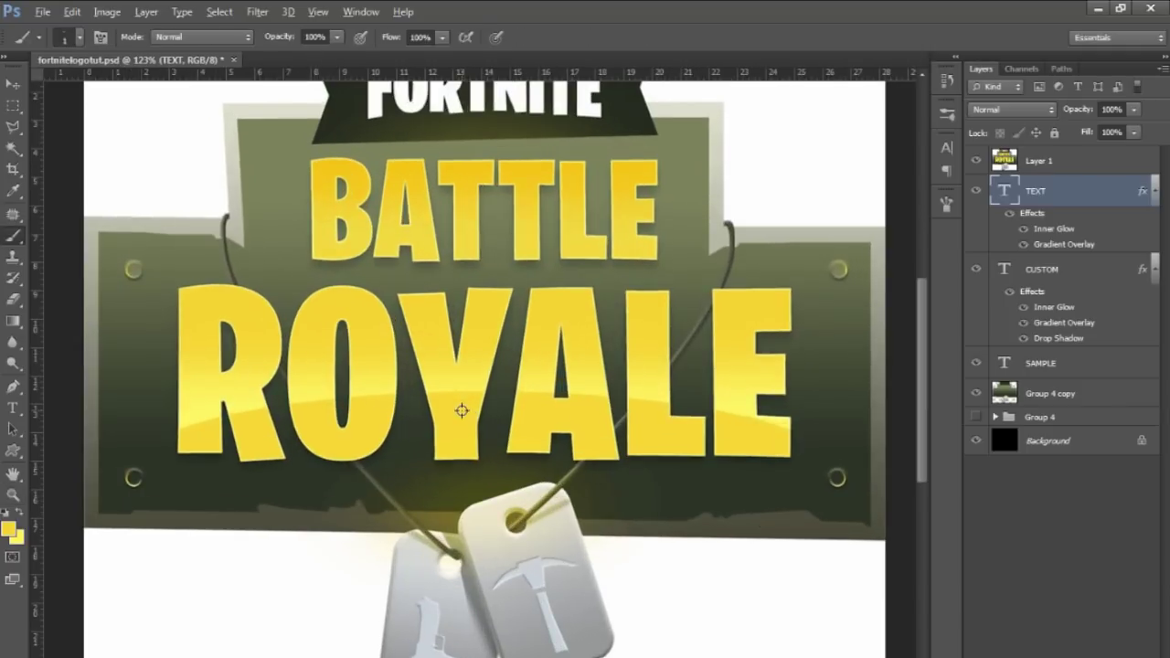
left_click(457, 402, "alt")
Step: Sample the yellow from the reference Y, hide Layer 1, and add an empty layer above TEXT
left_click(467, 400, "alt")
key("alt")
key("i")
key("Escape")
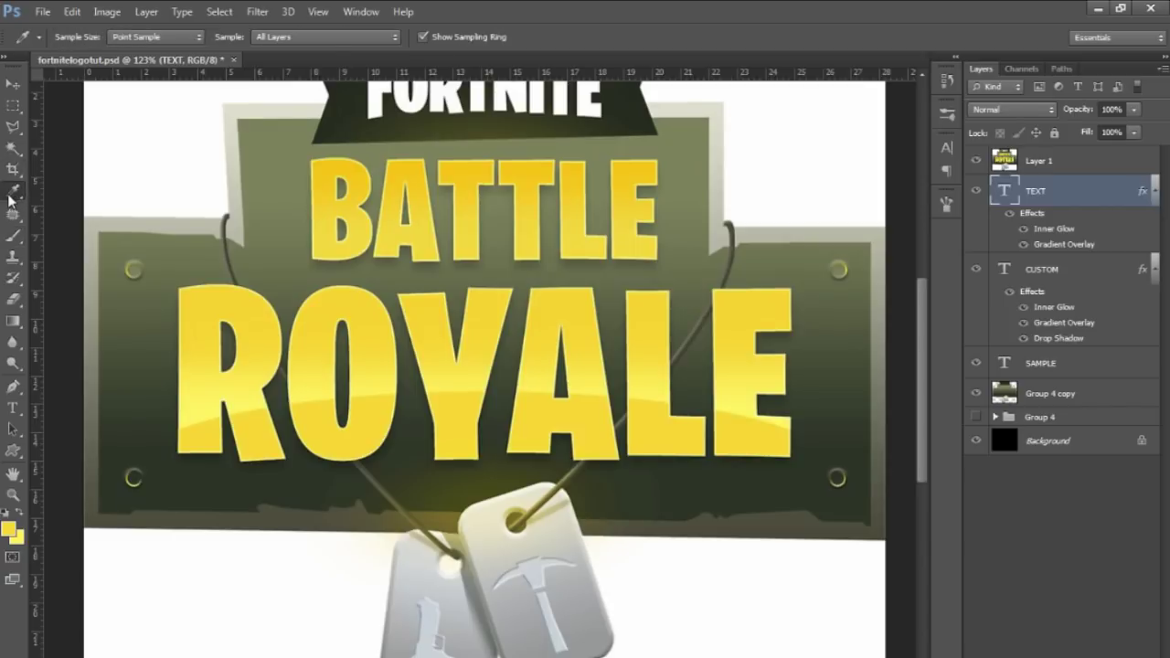
left_click(364, 403)
left_click(454, 413)
key("b")
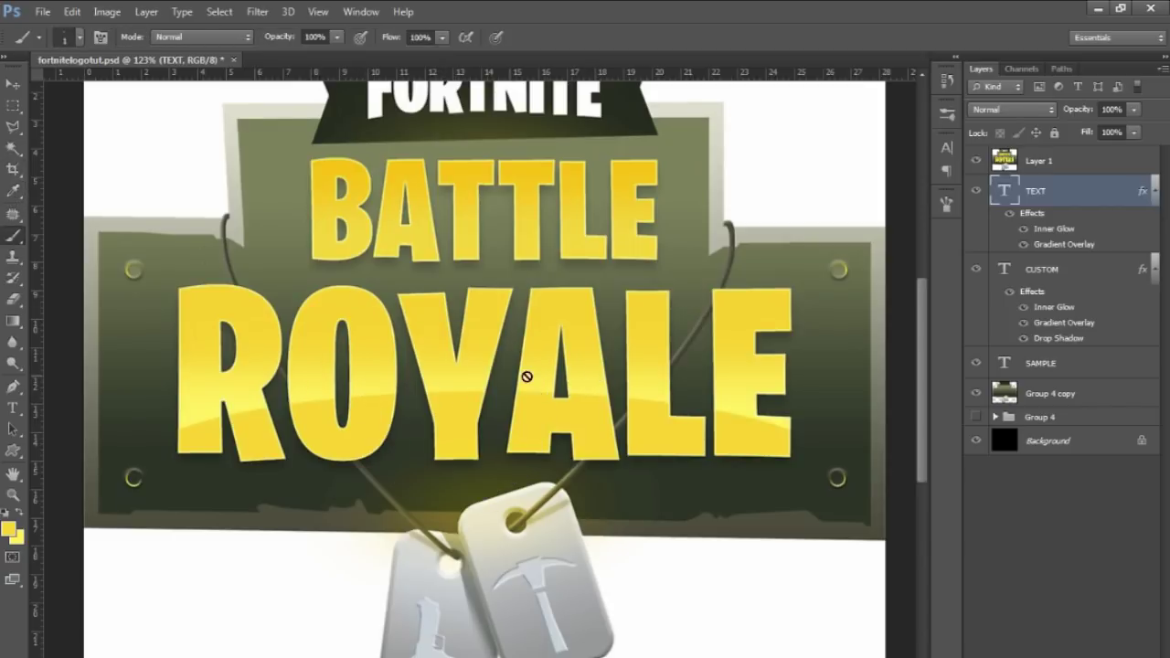
left_click(452, 402, "alt")
left_click(976, 161)
key("ctrl+shift+alt+n")
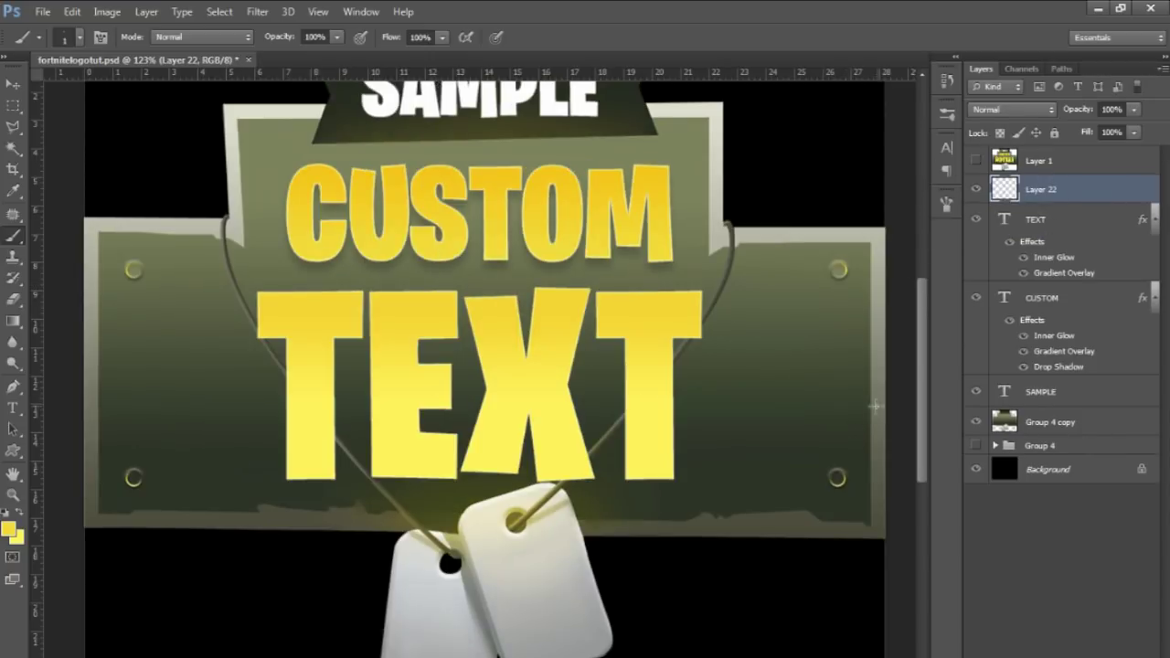
Step: Mask Layer 22 to the TEXT letters and select a wide ellipse over the lower letters
left_click(1006, 224, "ctrl")
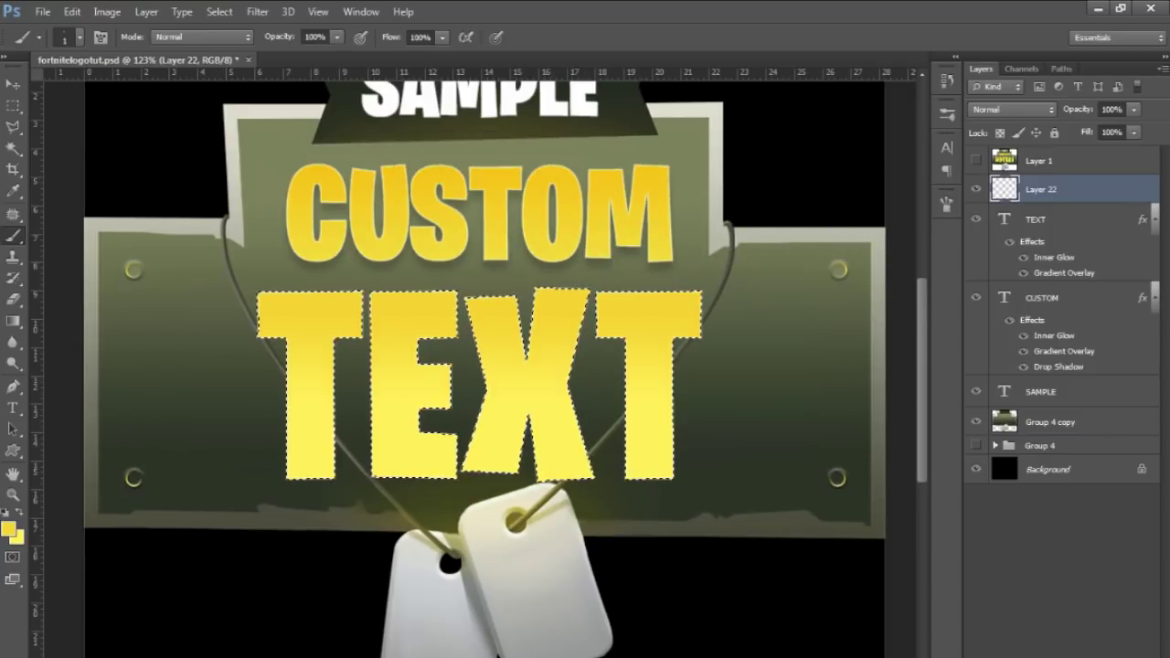
key("p")
left_click(13, 110)
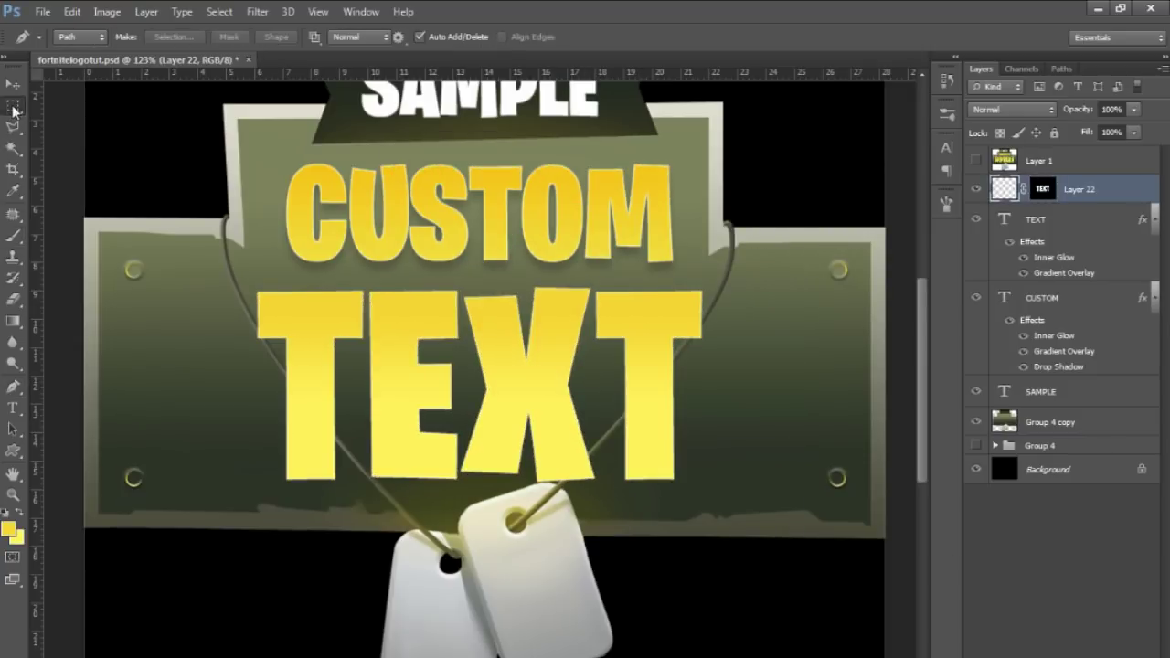
right_click(13, 109)
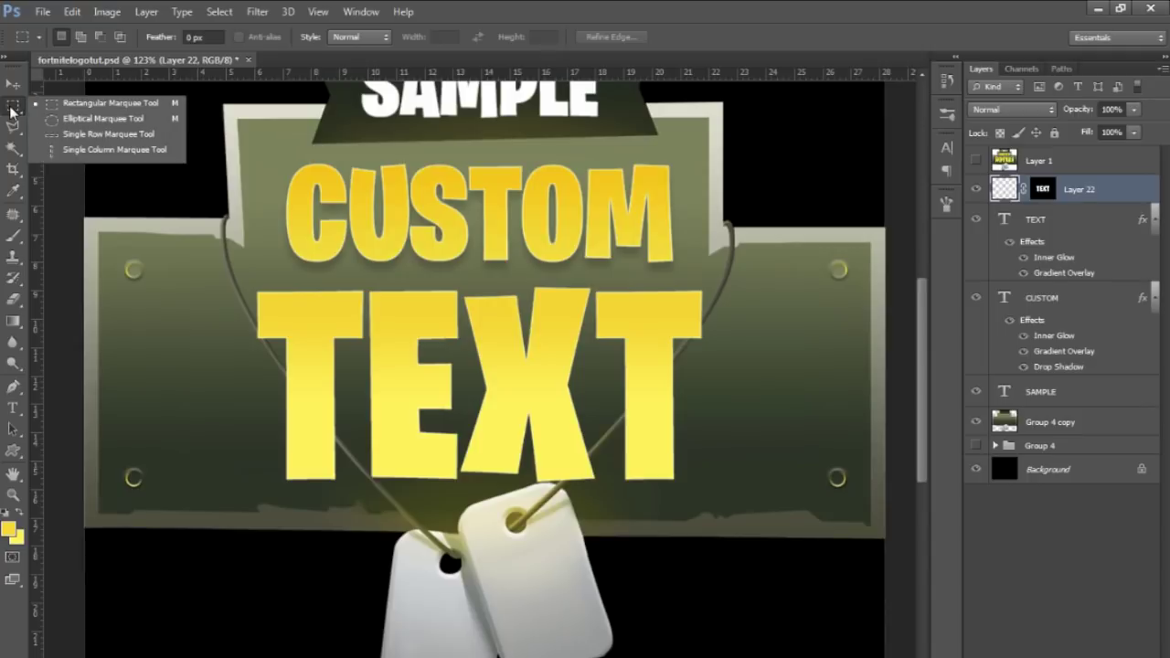
left_click(90, 120)
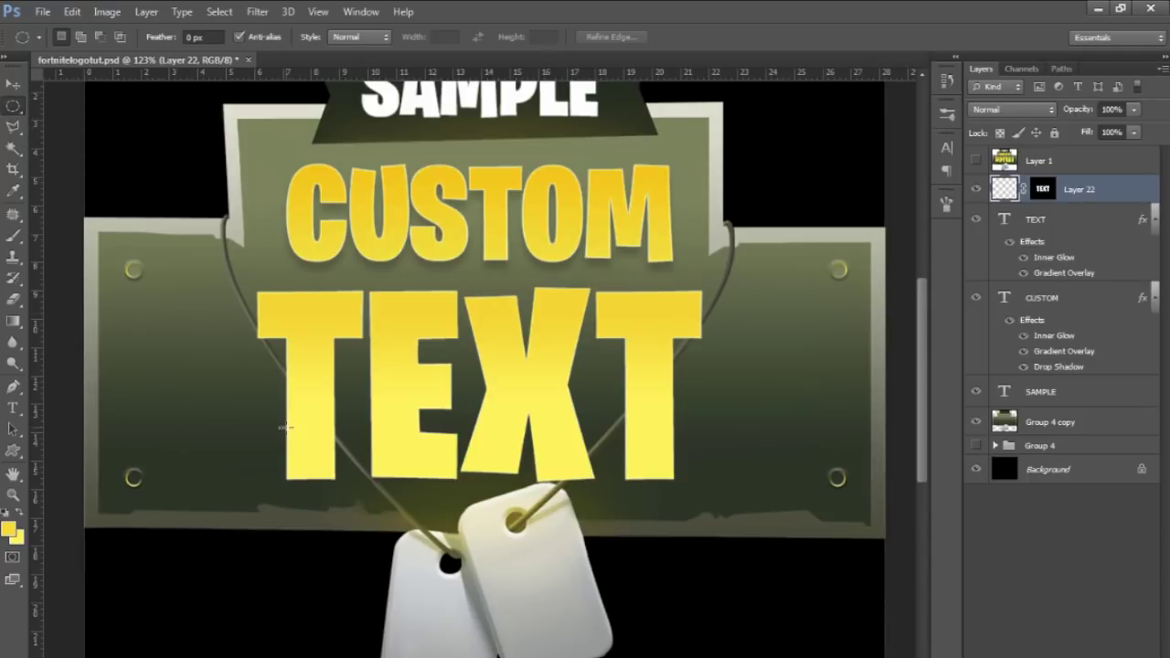
left_click_drag(183, 540, 765, 388)
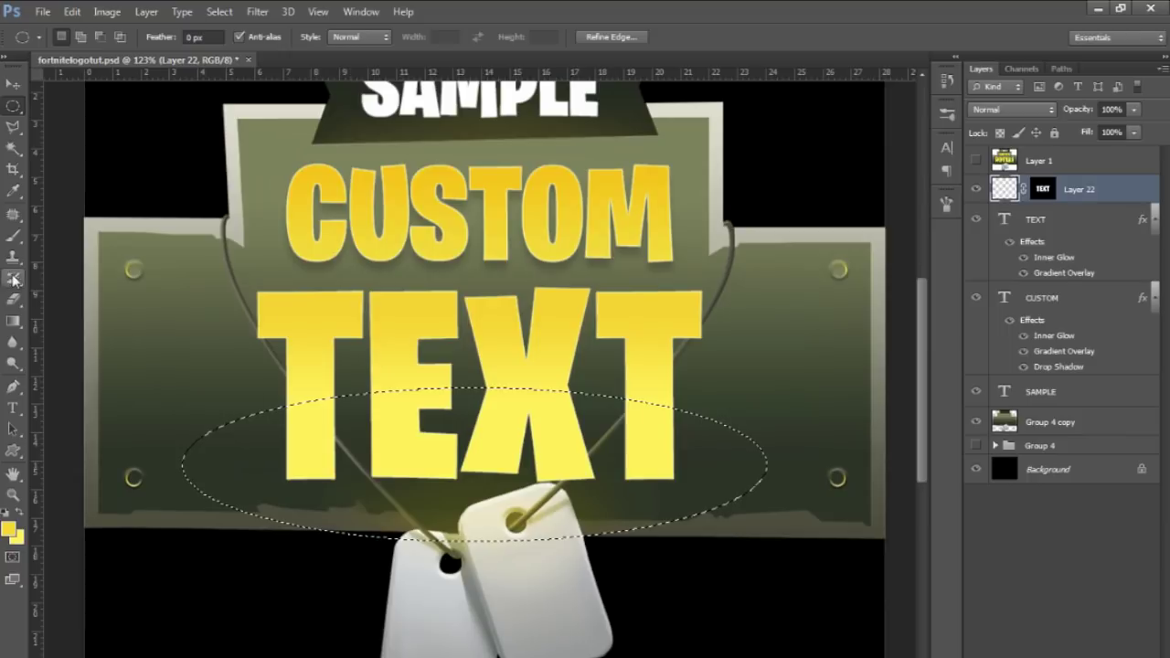
Step: Paint the yellow shine with a 263 px brush, deselect, and compare against the reference
key("b")
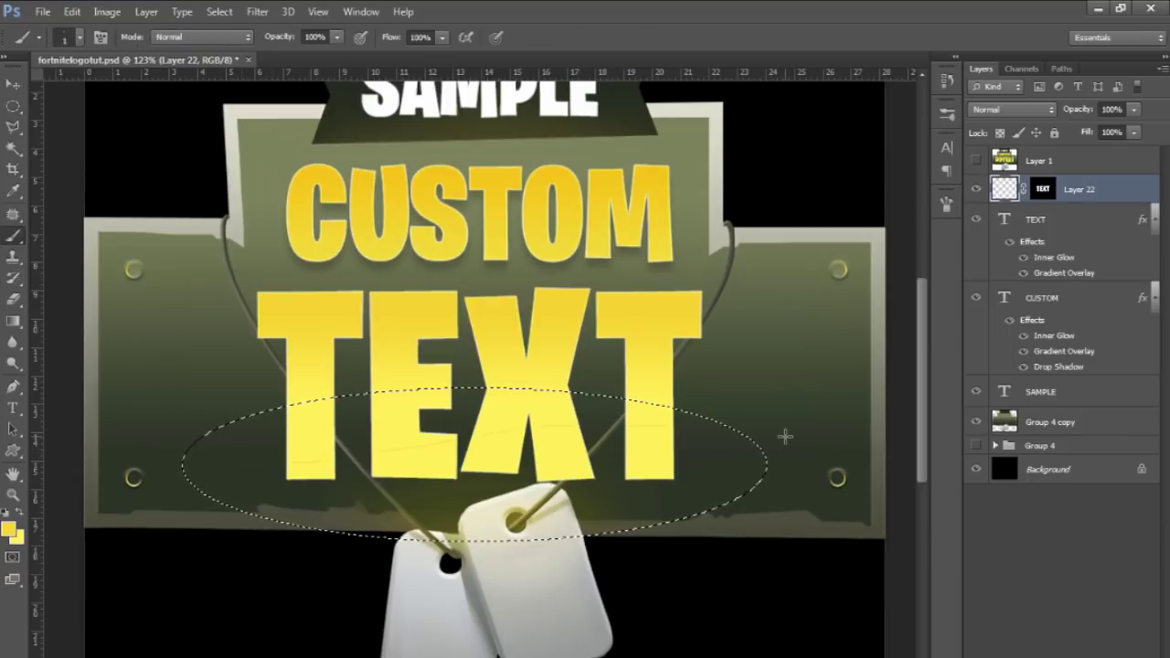
mouse_move(468, 413)
left_mouse_down()
mouse_move(594, 426)
mouse_move(693, 465)
mouse_move(171, 478)
left_mouse_up()
key("ctrl+d")
scroll(774, 445, "down", 3)
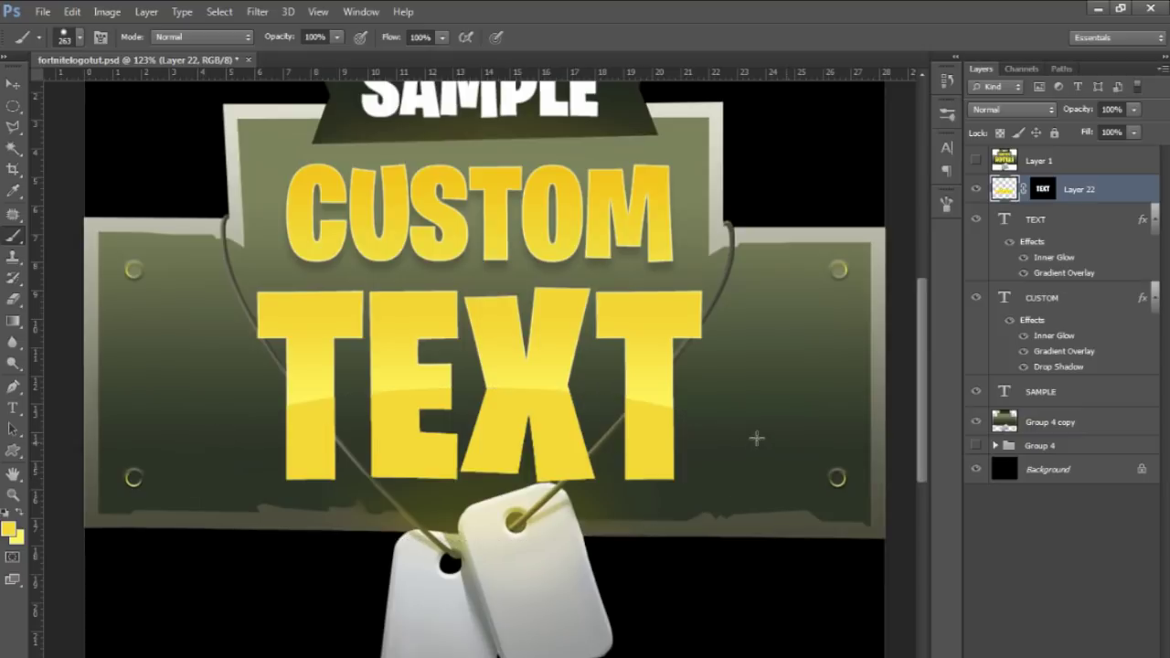
key("z")
left_click(976, 161)
left_click(975, 161)
scroll(523, 382, "up", 3)
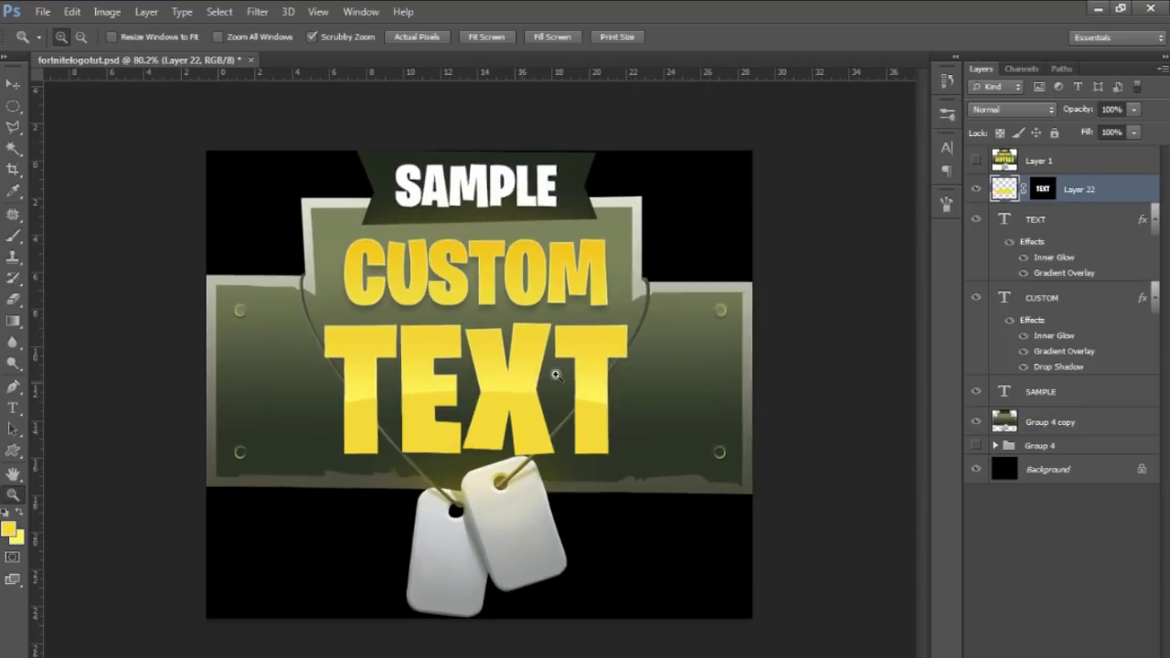
Step: Add a Drop Shadow to the TEXT layer's style and turn off its Inner Glow
left_click(1088, 229)
double_click(1080, 231)
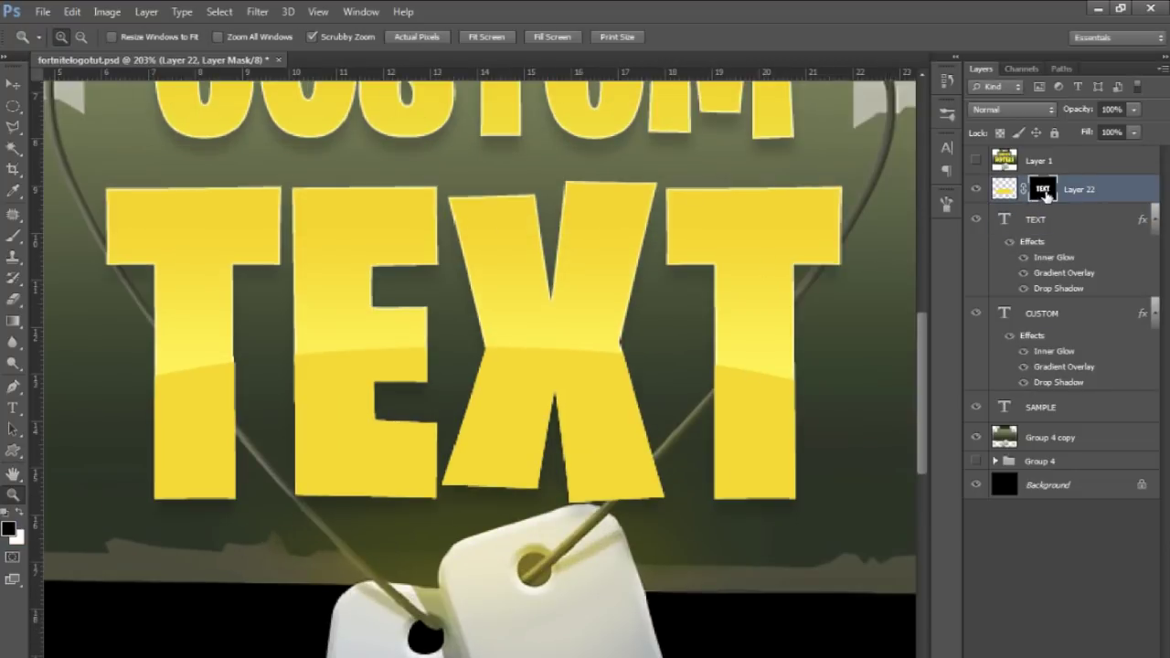
scroll(661, 253, "up", 2)
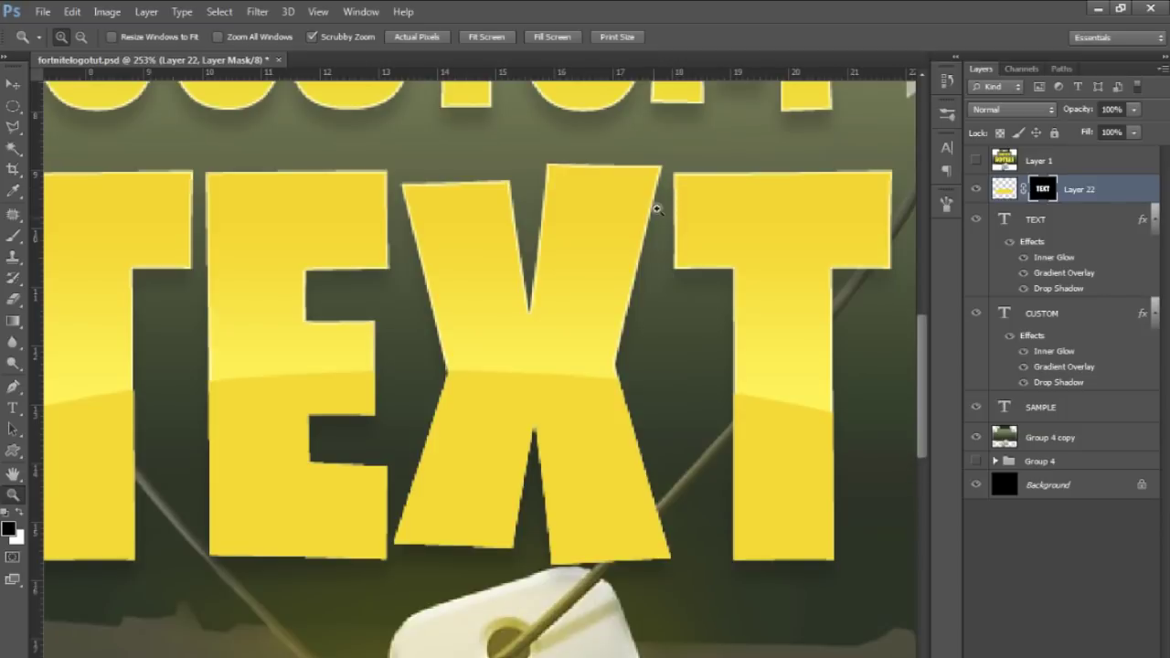
left_click(1024, 259)
Step: Duplicate TEXT and move the TEXT copy above Layer 22
left_click(1039, 224)
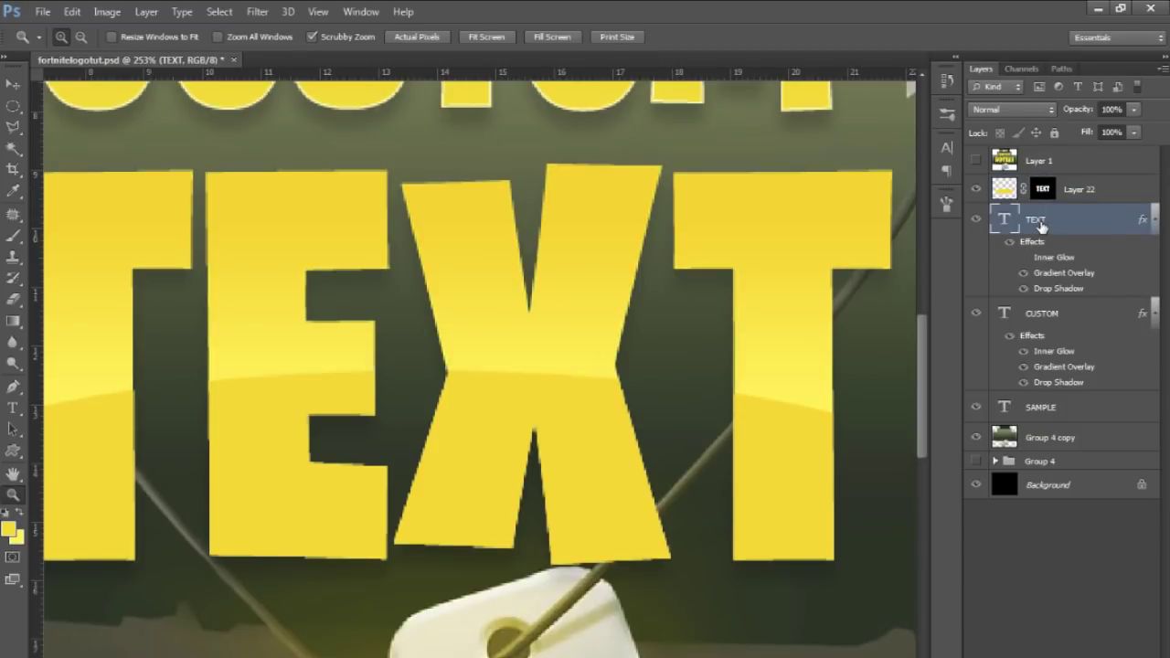
key("ctrl+j")
left_click_drag(1040, 225, 1040, 183)
Step: Hide TEXT copy's Gradient Overlay and set its Inner Glow opacity to 64
left_click(1025, 258)
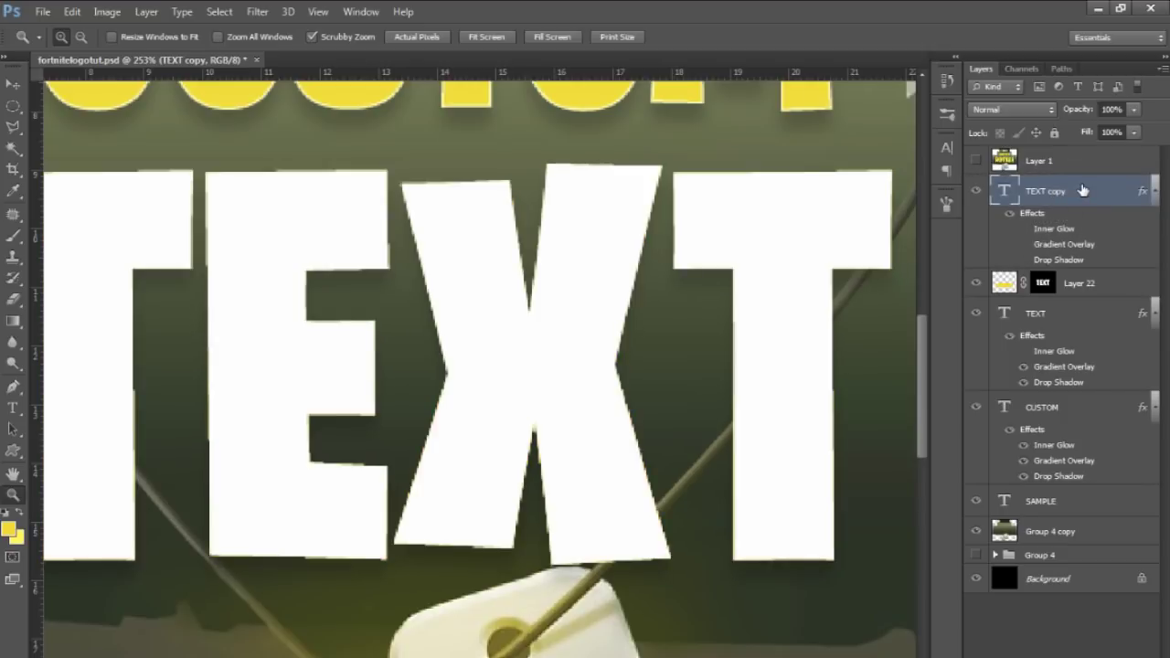
double_click(1083, 189)
left_click(704, 431)
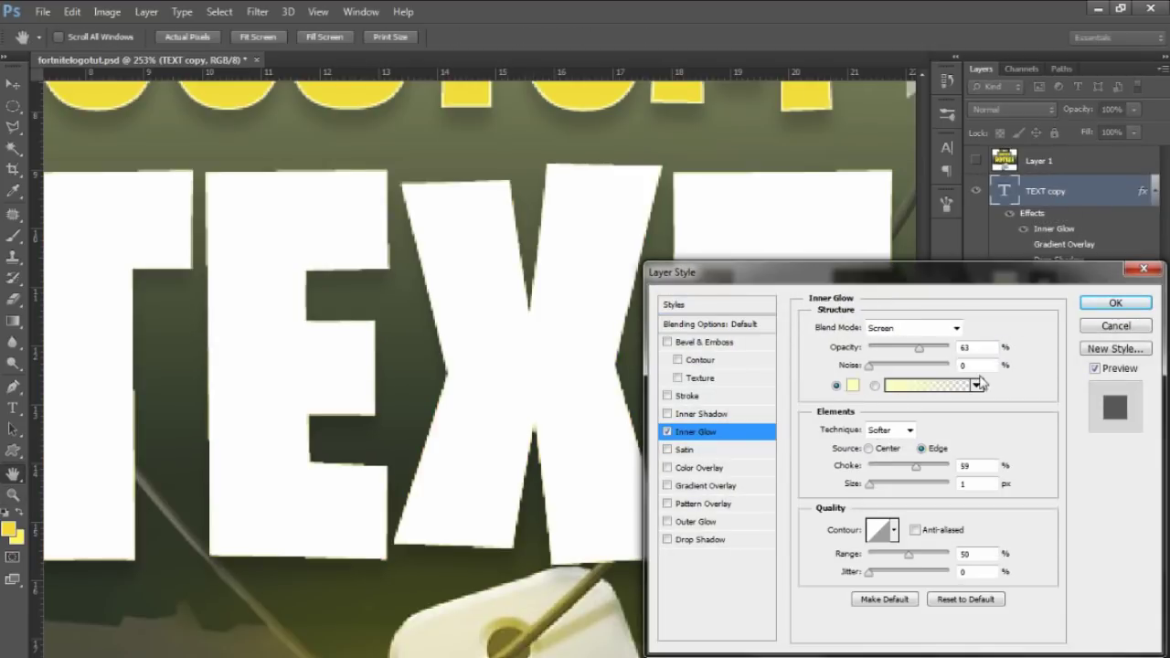
left_click_drag(923, 355, 920, 353)
left_click(1096, 307)
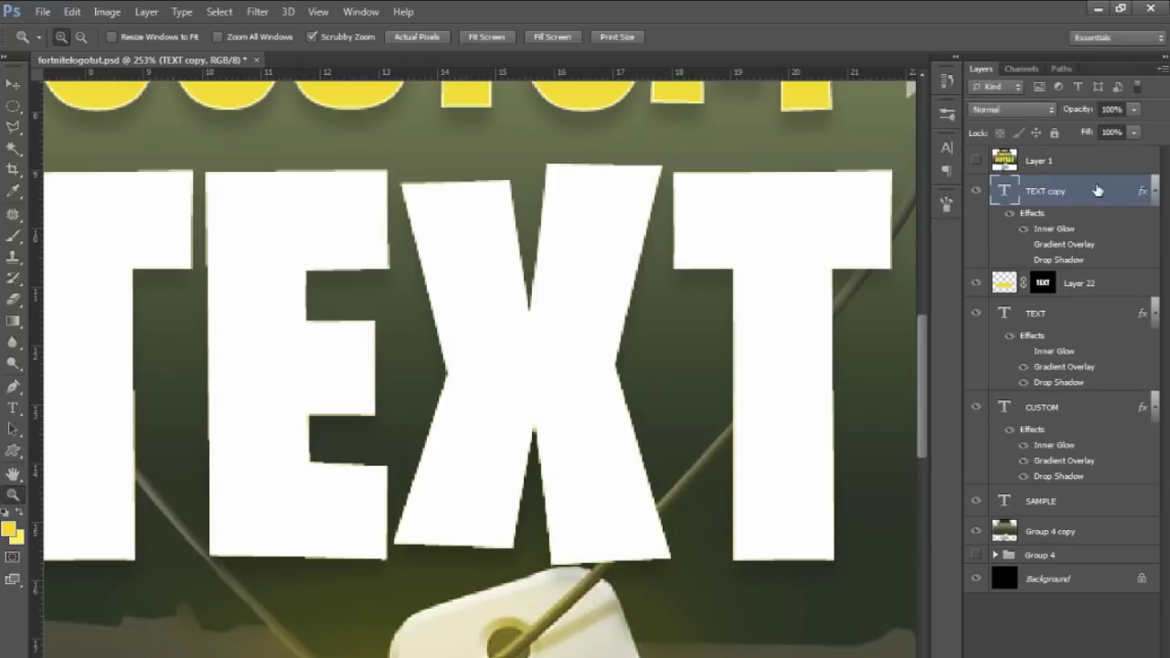
Step: Set TEXT copy's Fill to 0% and toggle it to compare the result
left_click(1135, 133)
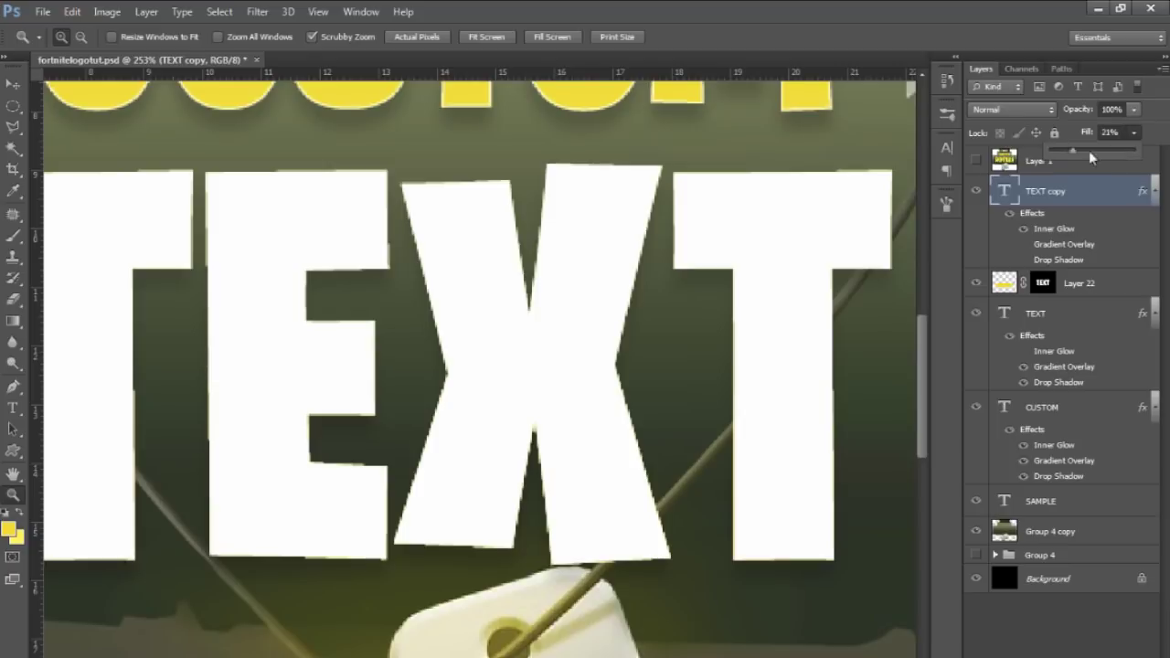
left_click_drag(1089, 153, 1051, 151)
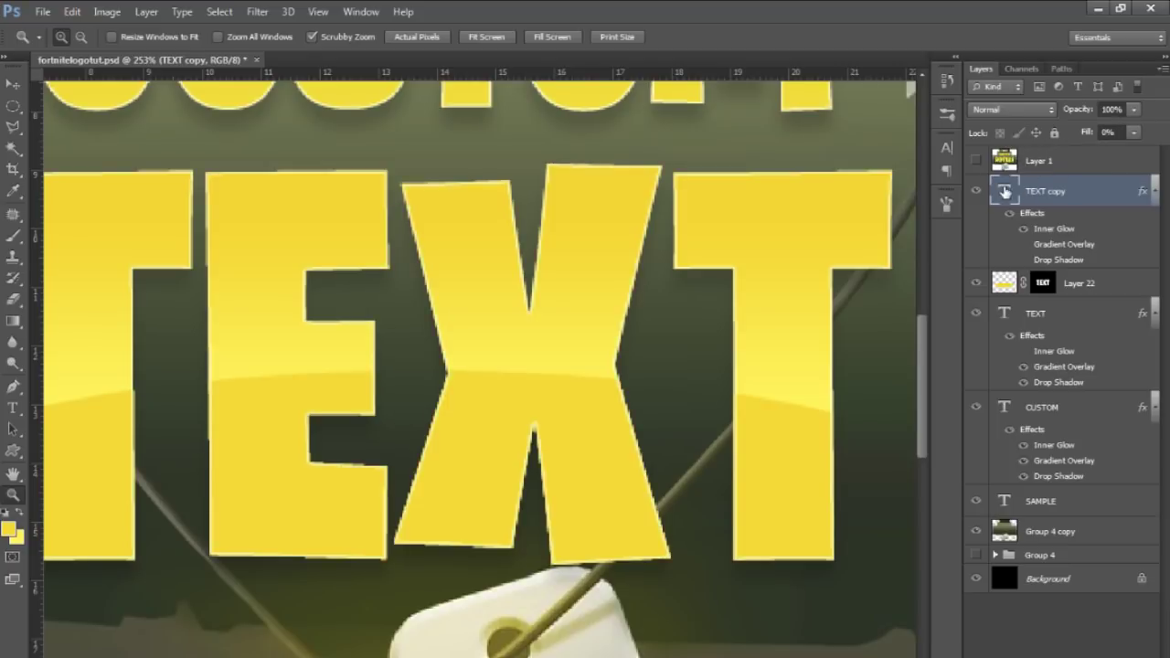
left_click(976, 192)
left_click(977, 192)
left_click(976, 192)
left_click(977, 192)
left_click_drag(702, 436, 569, 369)
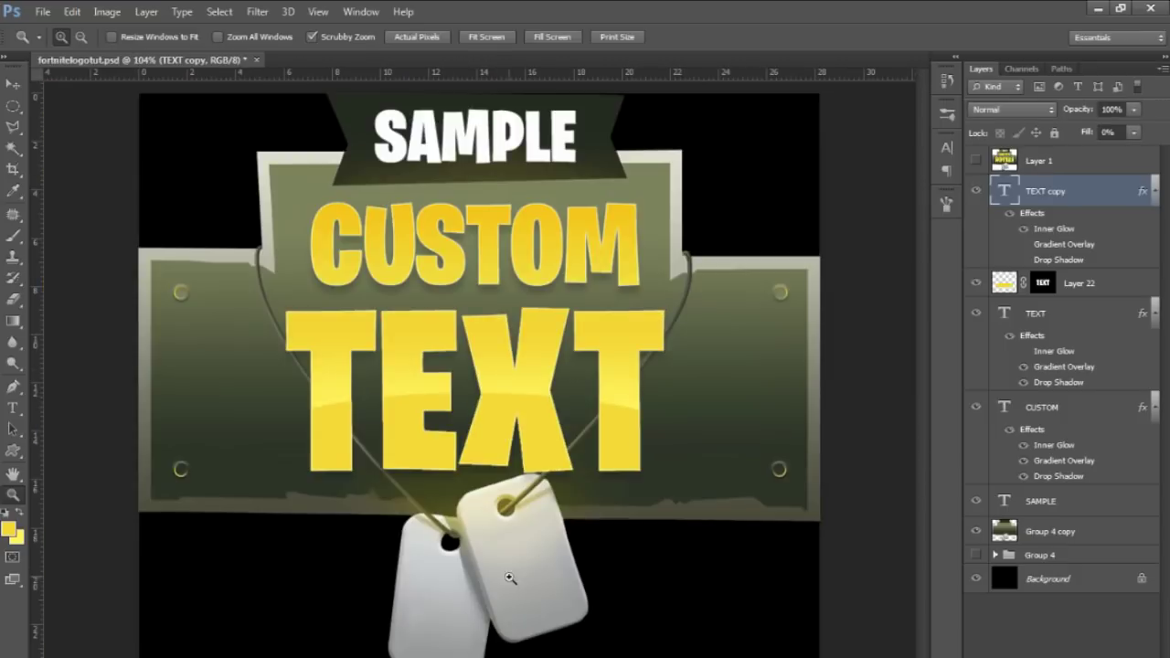
Step: Type white 'LOGO' text on a new layer over the dog tags
key("ctrl+shift+alt+n")
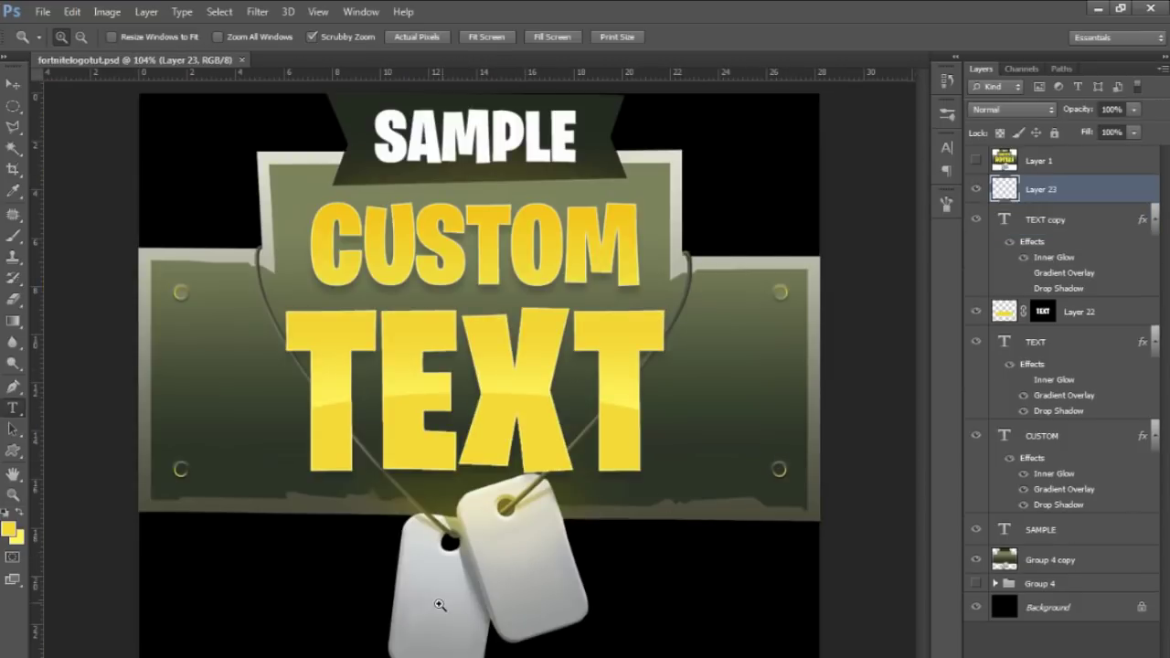
key("t")
left_click(413, 574)
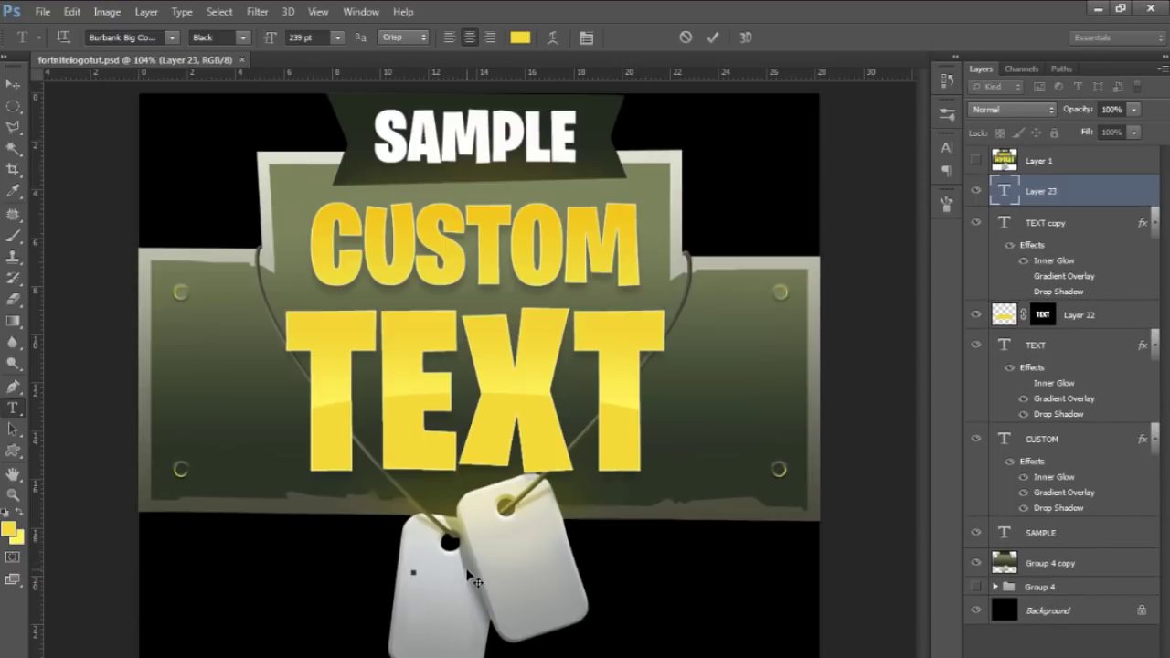
type("LOGO")
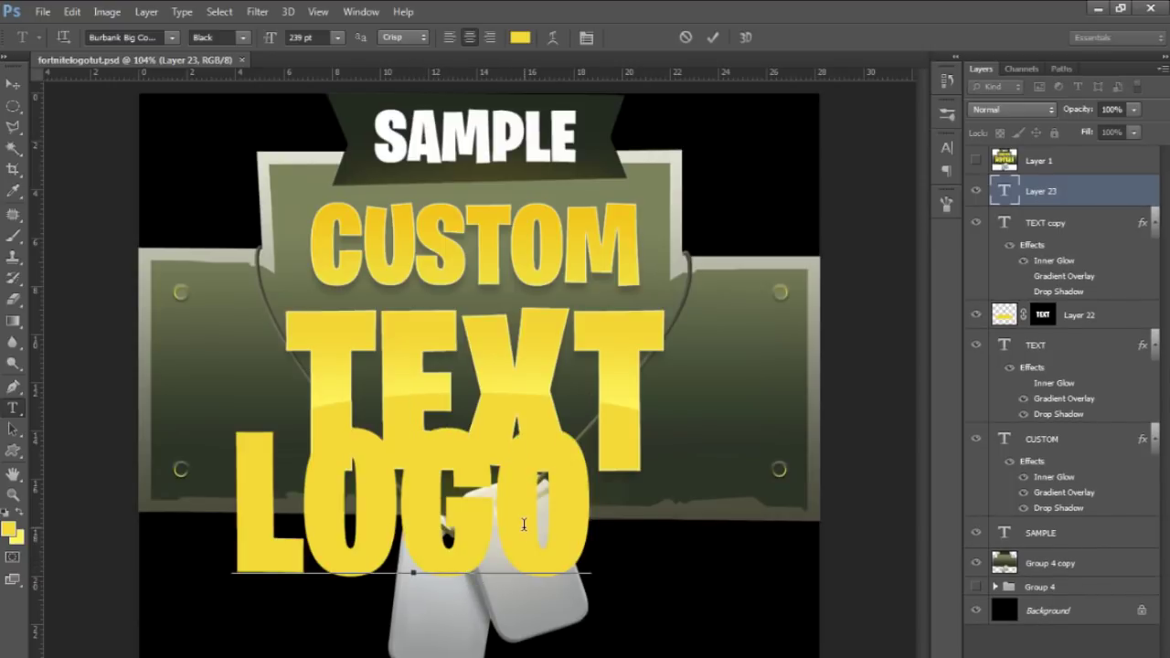
key("ctrl+a")
left_click(8, 515)
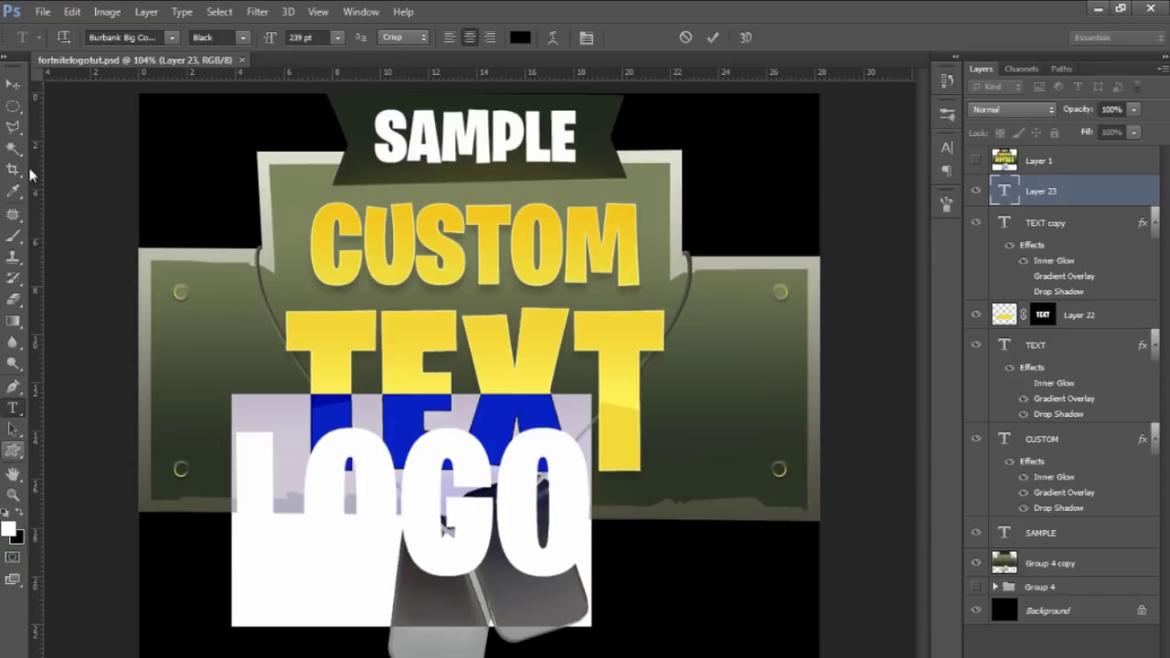
left_click(13, 83)
Step: Rotate, shrink, and place LOGO lengthwise on the left dog tag
key("ctrl+t")
left_click_drag(605, 408, 547, 485)
left_click_drag(604, 399, 459, 481)
left_click_drag(414, 513, 441, 599)
left_click_drag(532, 601, 523, 547)
left_click_drag(449, 587, 544, 537)
key("Return")
Step: Rotate the LOGO copy and position it along the right dog tag
key("ctrl+t")
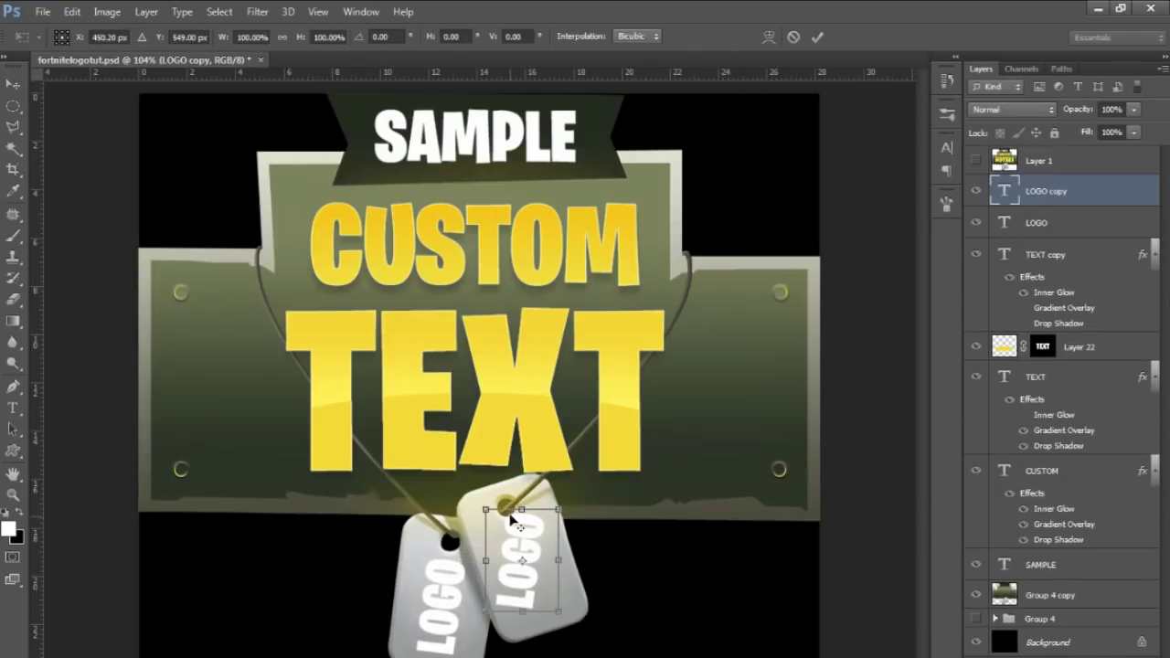
left_click_drag(607, 602, 647, 554)
key("Return")
left_click_drag(531, 562, 537, 577)
scroll(536, 574, "up", 2)
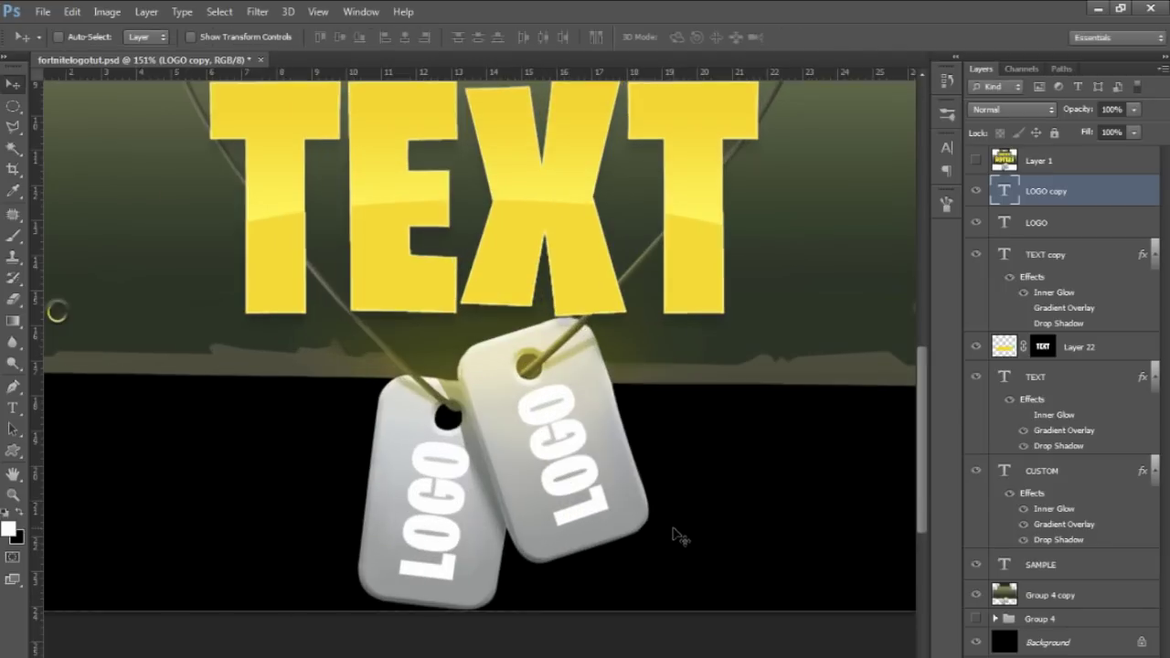
Step: Sample the light grey from the reference gun icon onto the LOGO layer, then hide Layer 1
left_click(976, 161)
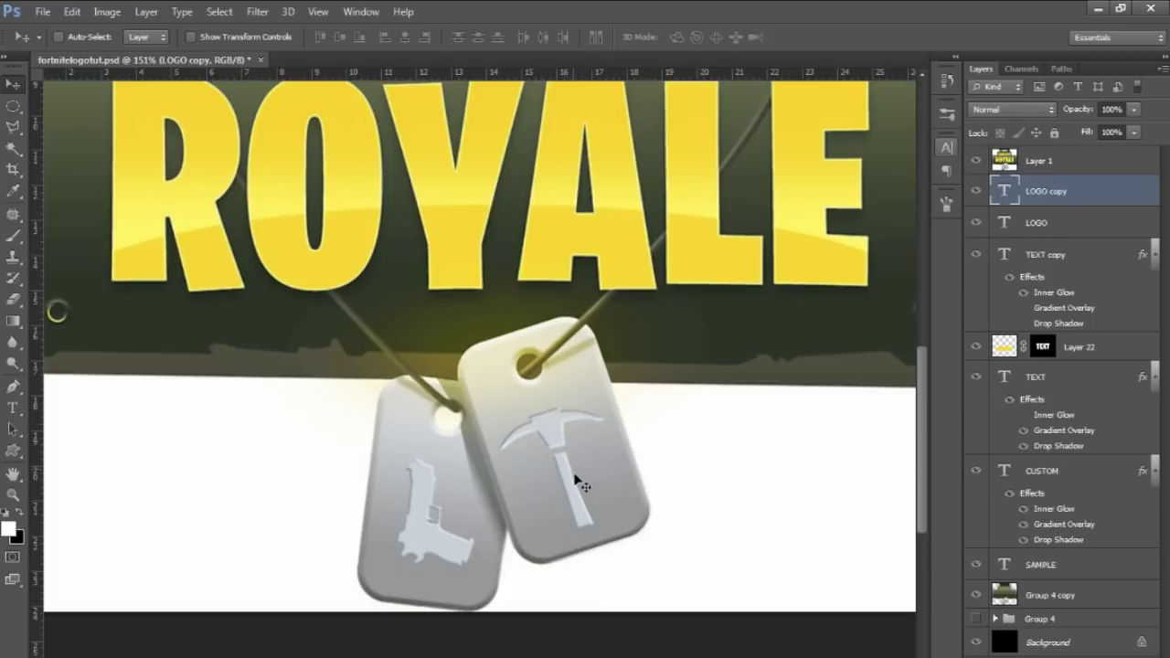
key("b")
left_click(976, 161)
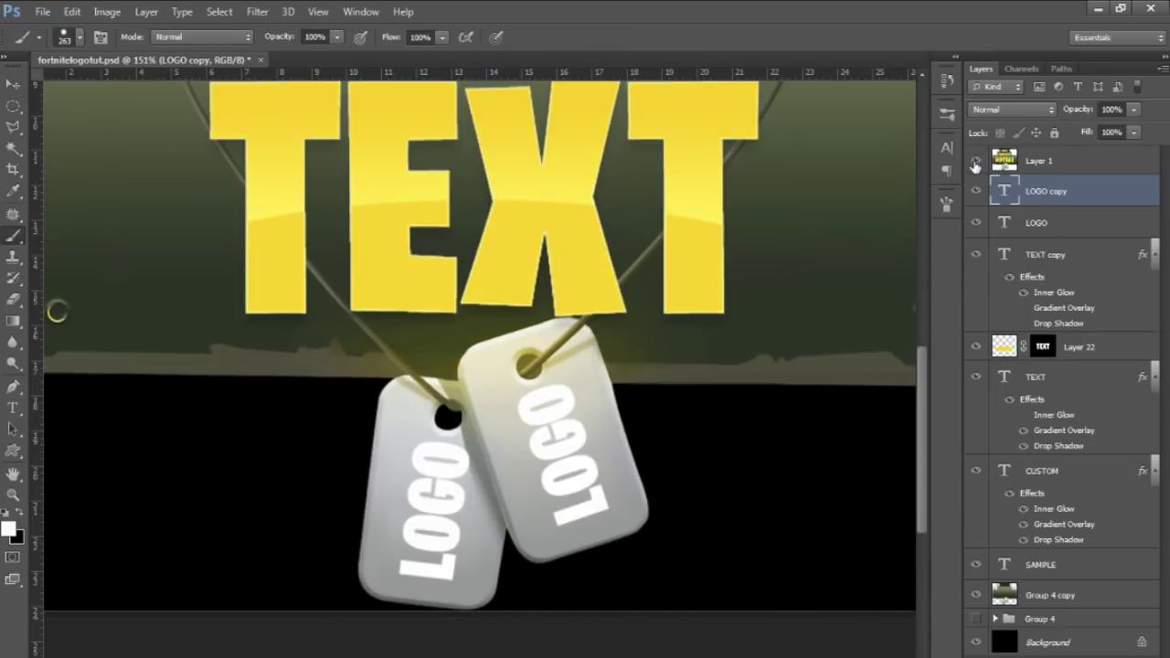
left_click(976, 161)
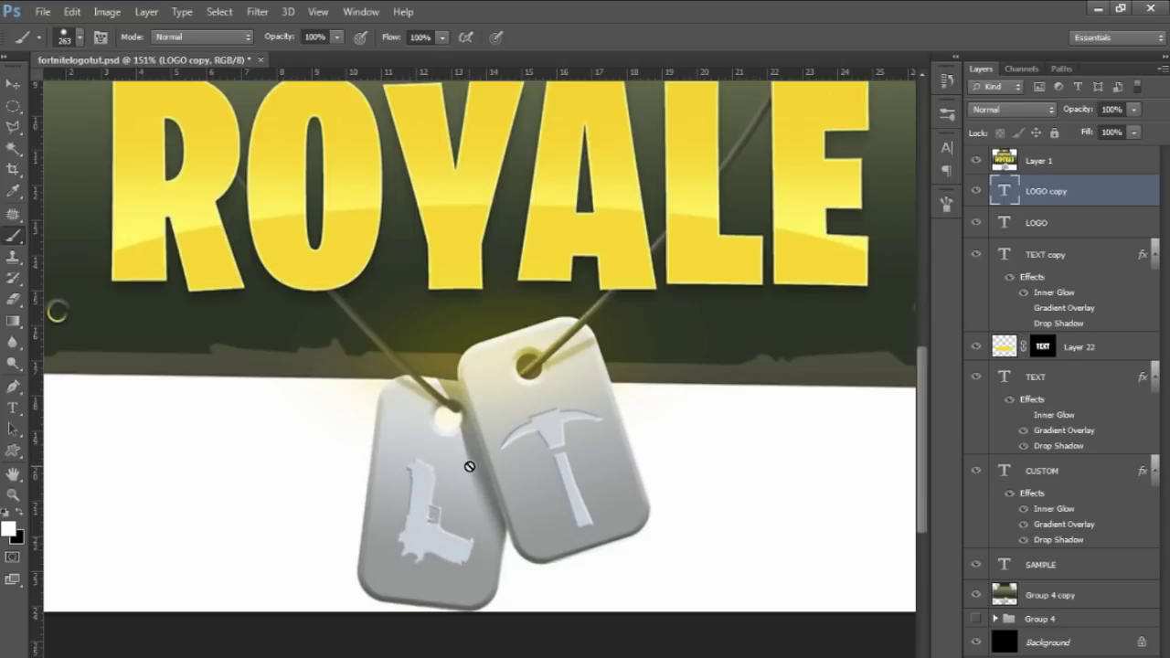
left_click(1091, 223)
left_click(419, 496, "alt")
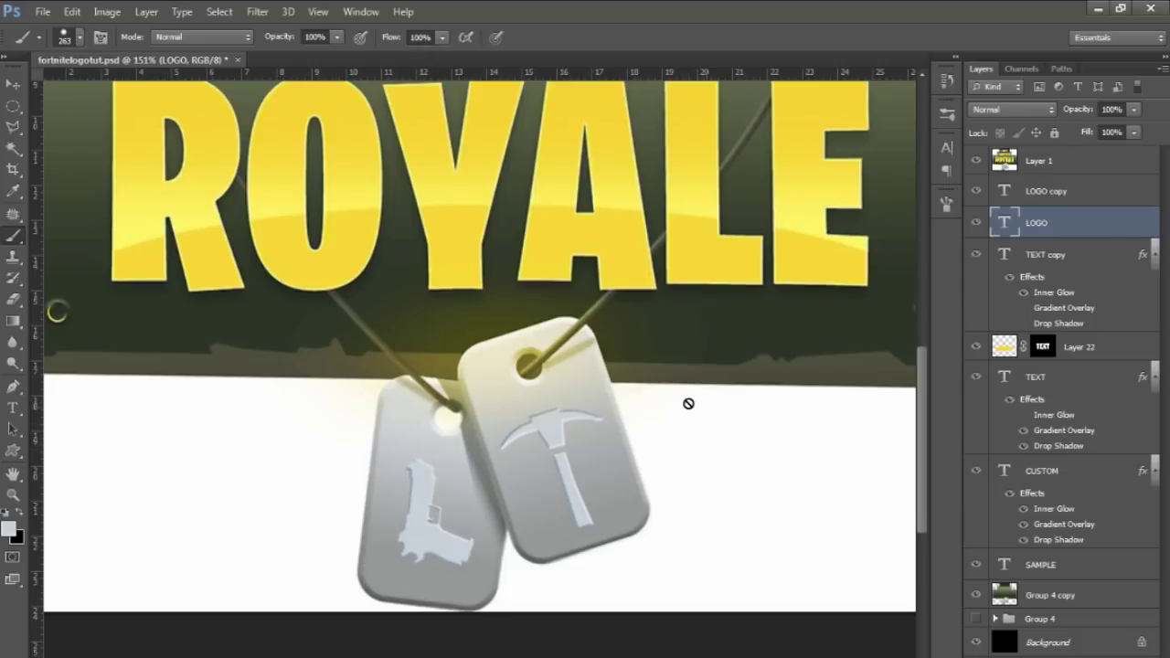
left_click(977, 162)
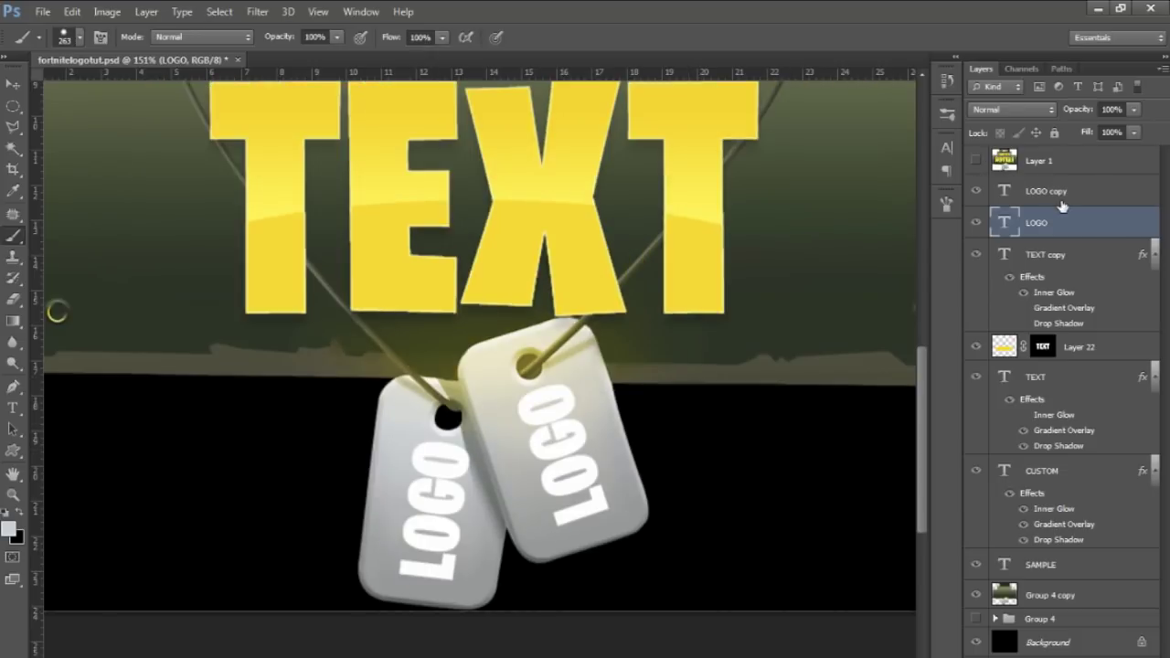
left_click(1068, 193, "shift")
Step: Recolour both LOGO text layers to light blue-grey 200,209,216
key("t")
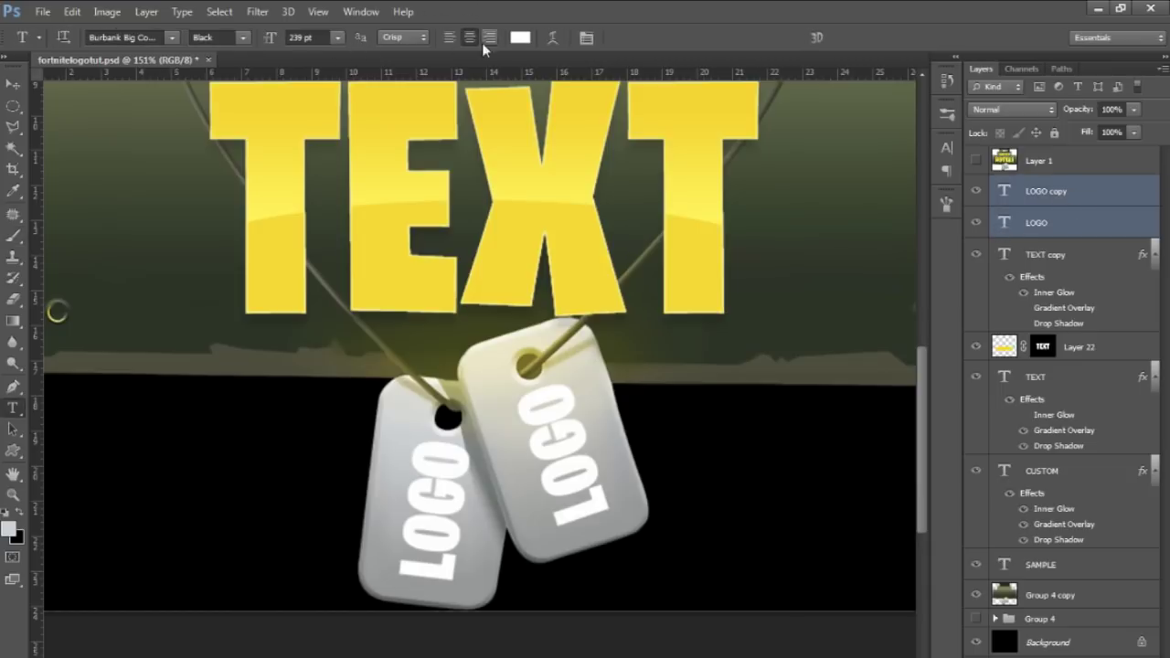
left_click(520, 38)
left_click(16, 517)
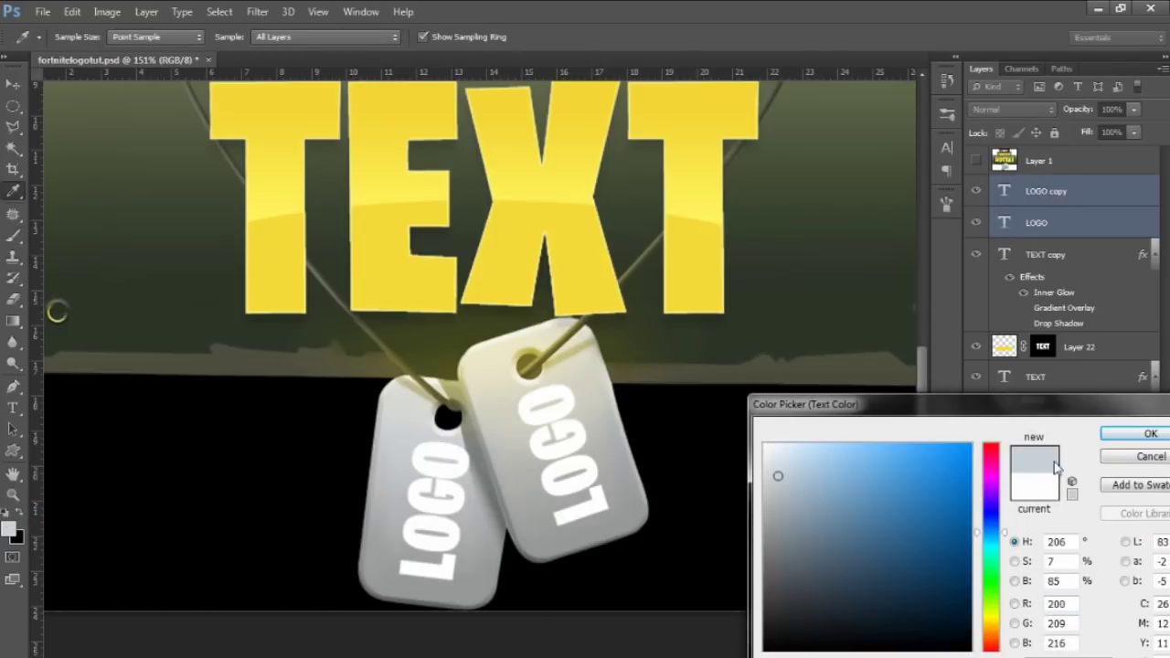
left_click(1134, 436)
left_click(1053, 216)
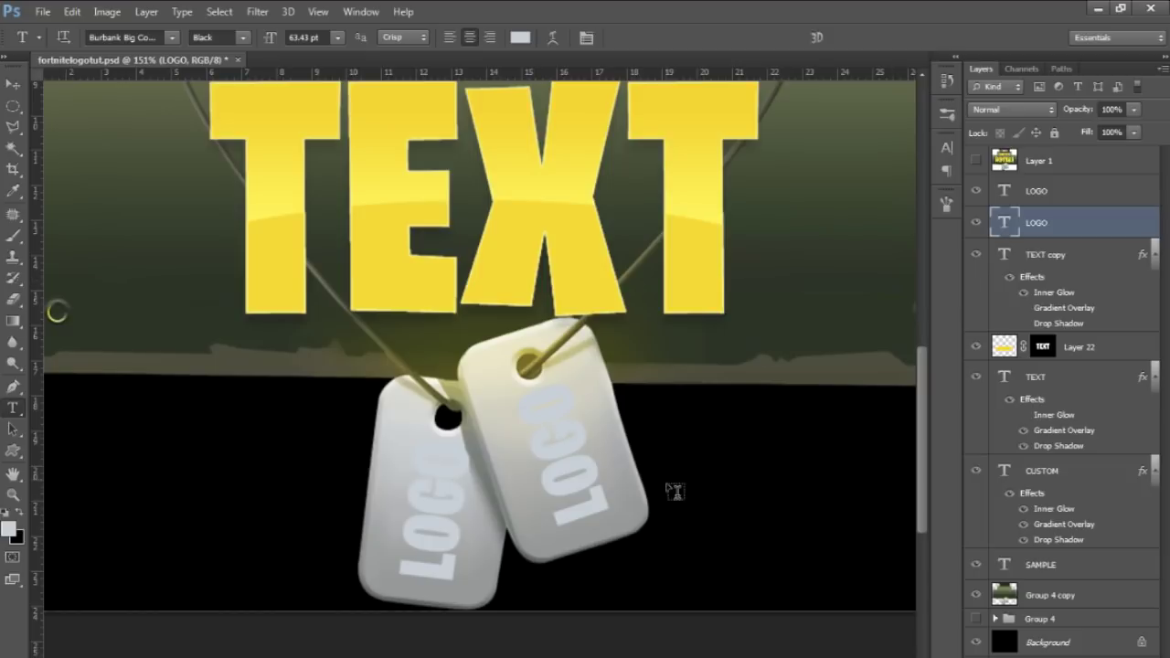
Step: Give the upper LOGO layer a Bevel & Emboss with 429% depth and size 0
key("z")
mouse_move(569, 439)
left_mouse_down()
mouse_move(591, 438)
mouse_move(575, 444)
mouse_move(557, 420)
left_mouse_up()
double_click(1084, 191)
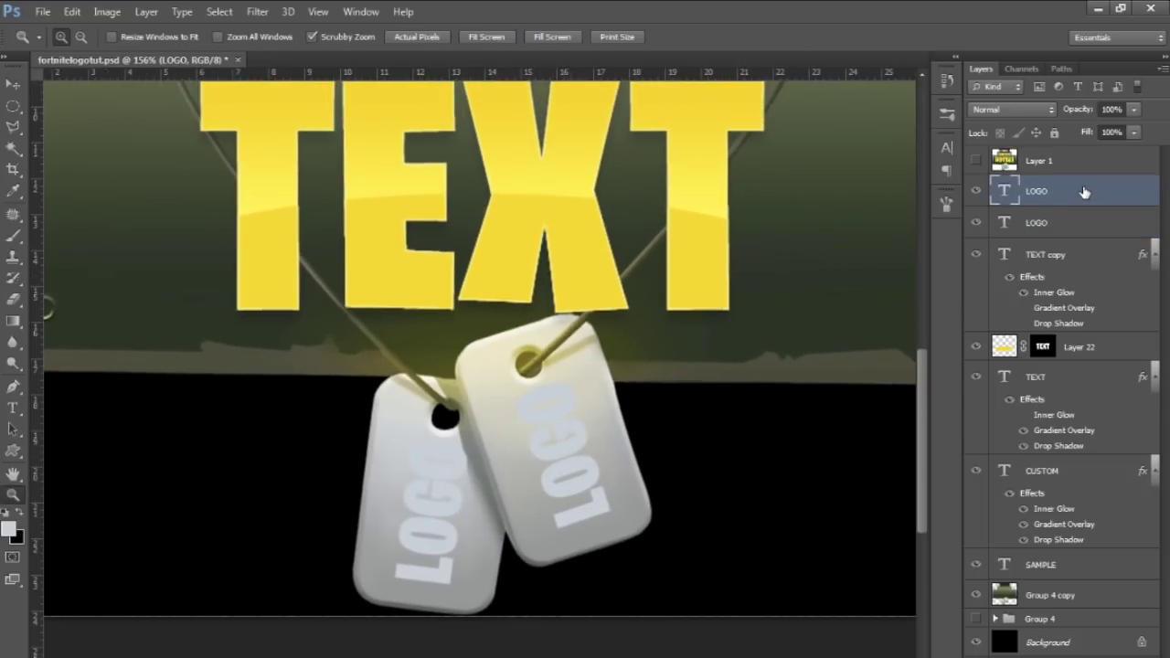
left_click(722, 343)
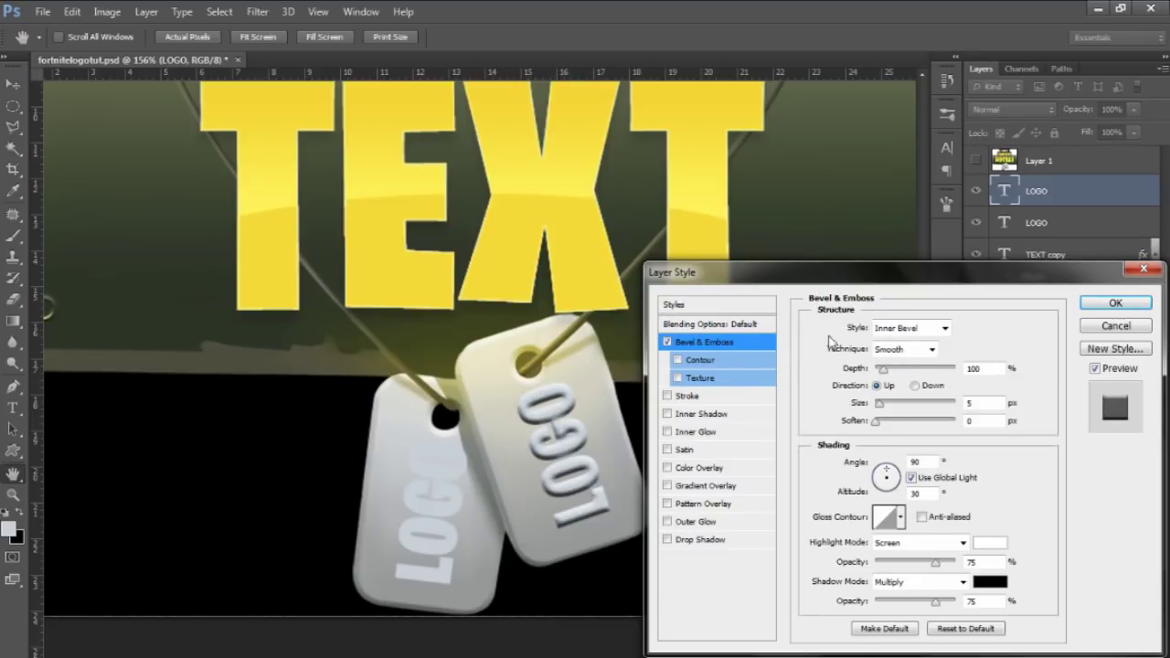
left_click_drag(883, 370, 875, 409)
left_click_drag(934, 601, 962, 568)
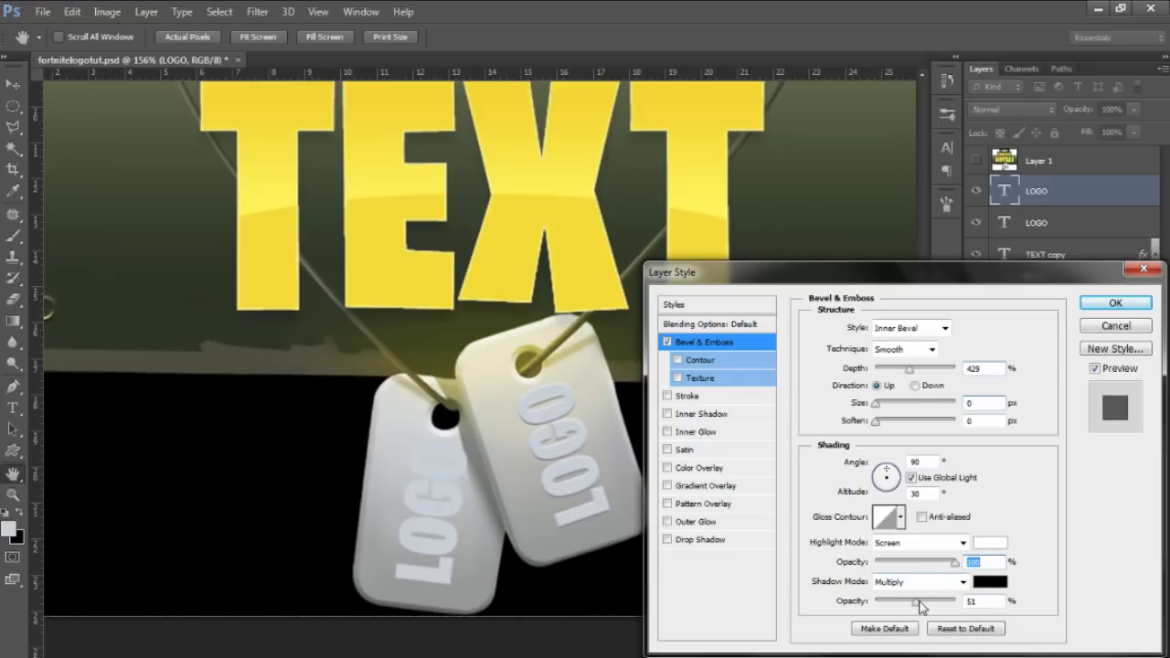
key("Return")
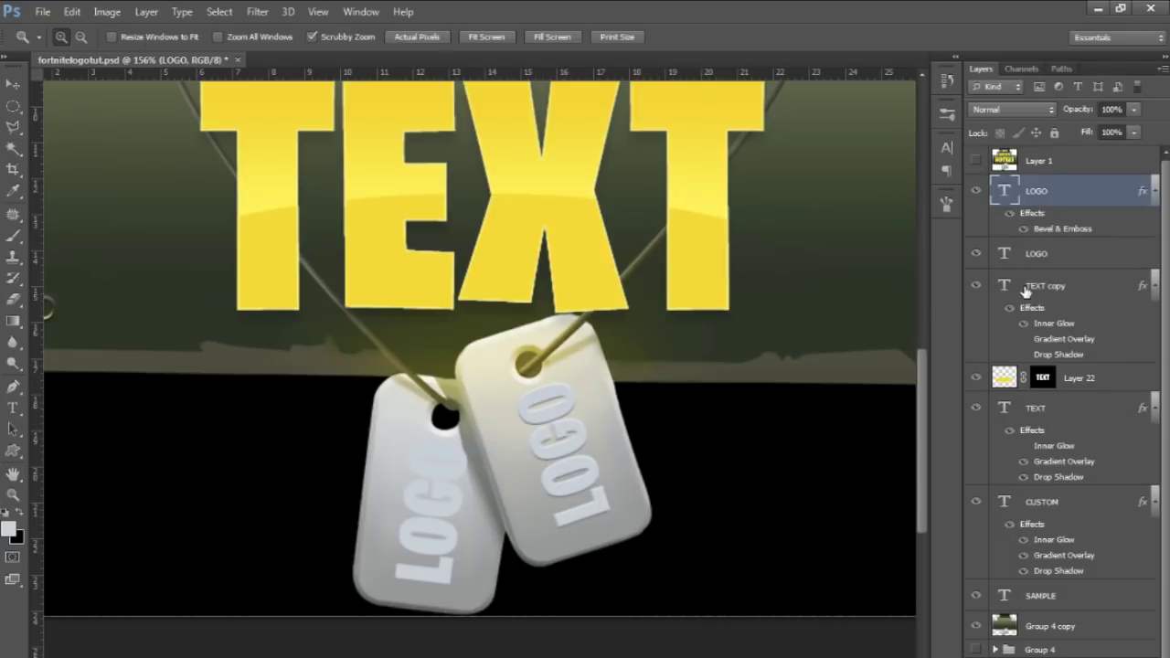
Step: Adjust the LOGO Bevel & Emboss lighting angle
double_click(1051, 230)
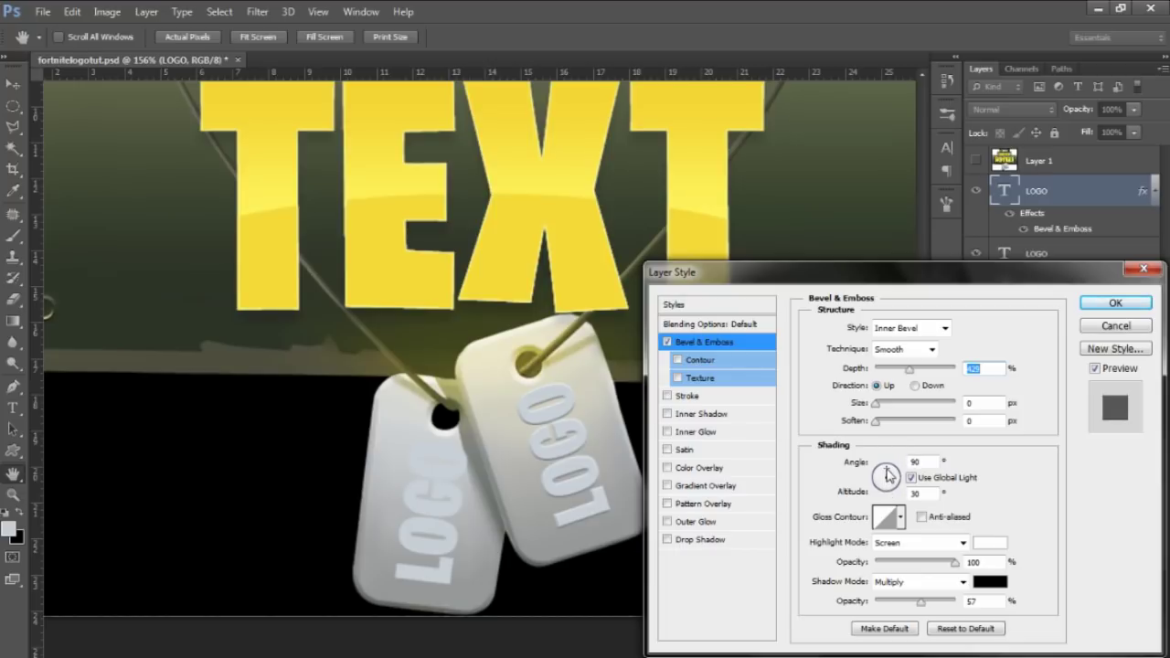
left_click_drag(887, 474, 896, 482)
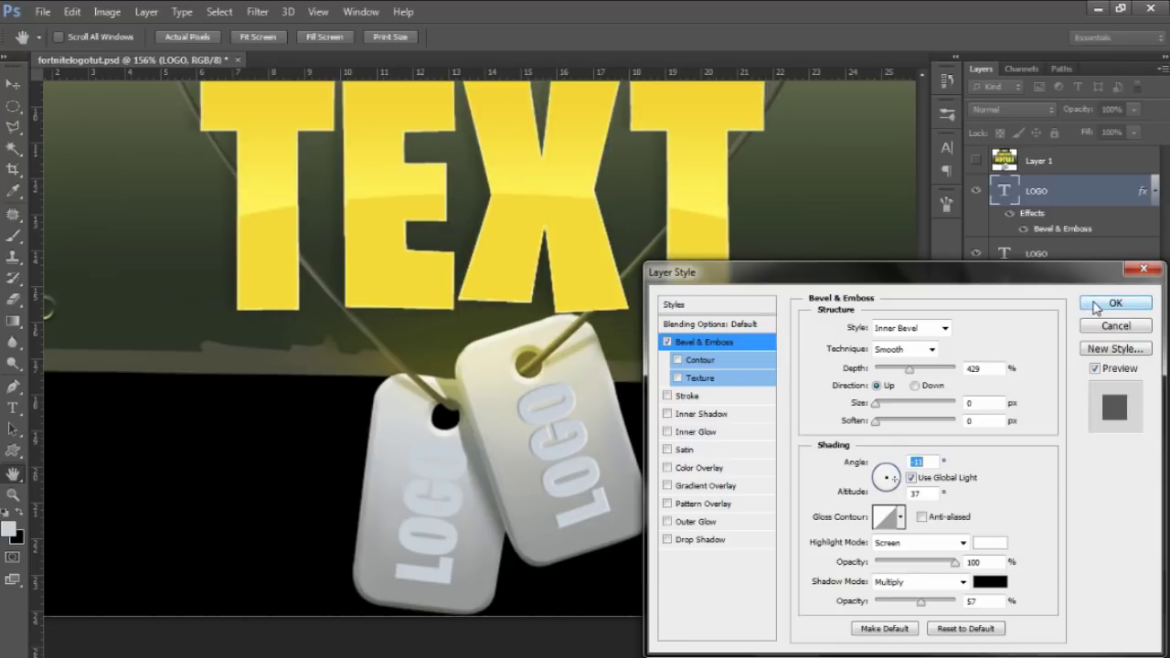
left_click(1088, 307)
key("z")
scroll(596, 464, "down", 3)
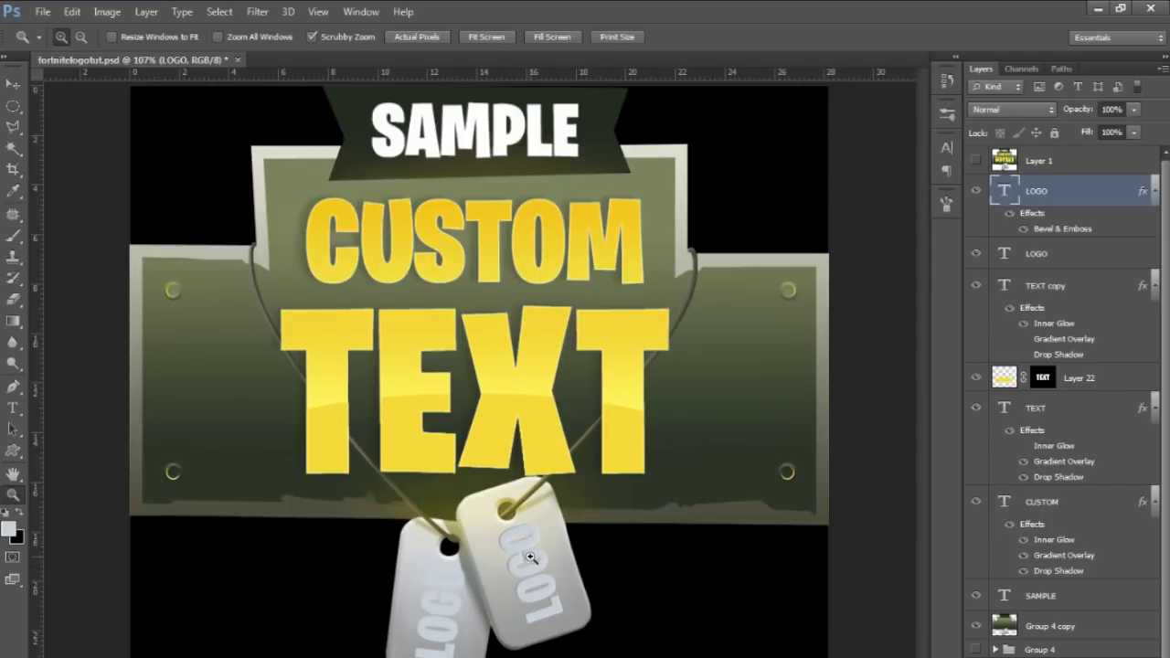
Step: Open and dismiss the TEXT copy layer's options menu without changes
scroll(518, 247, "up", 2)
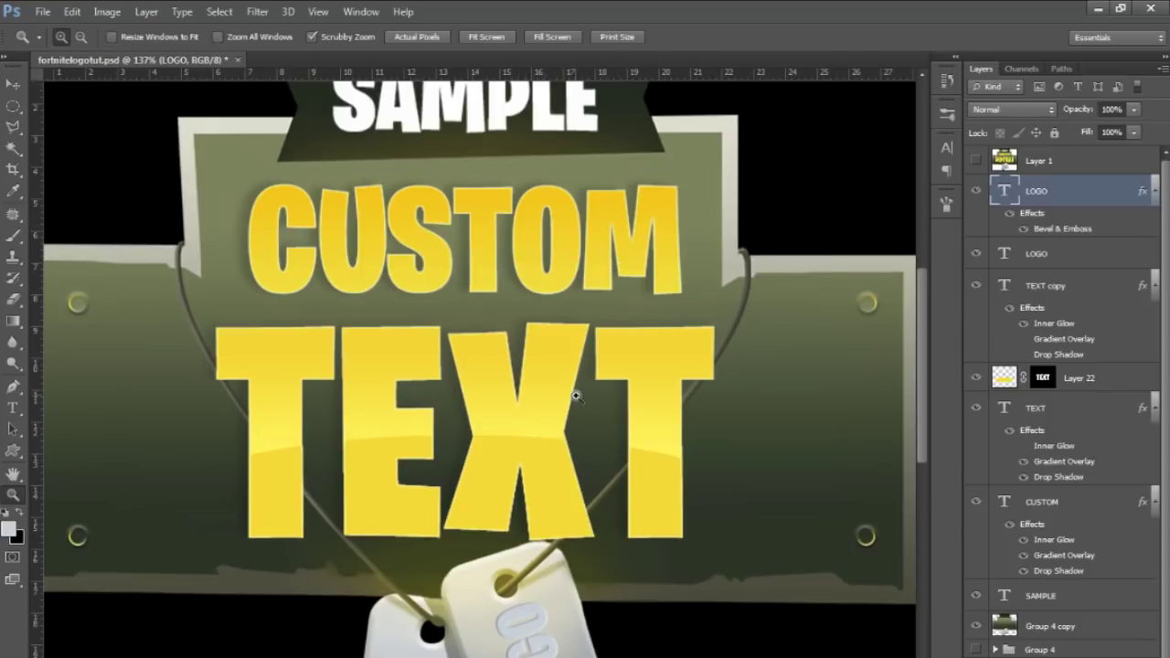
scroll(572, 395, "down", 2)
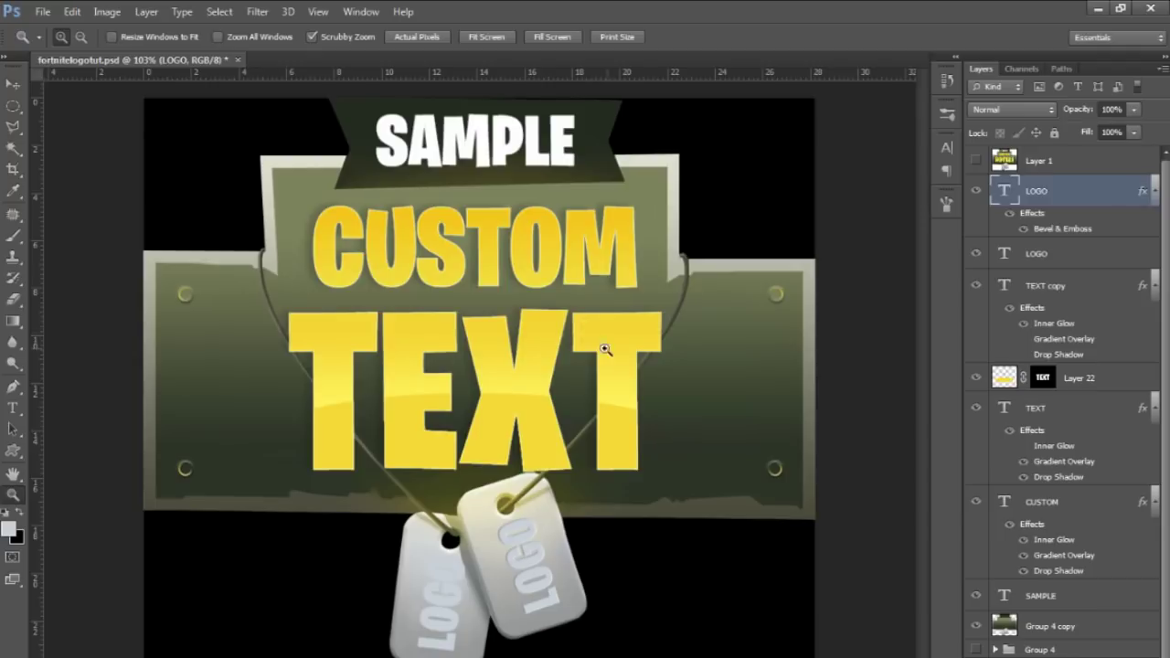
right_click(1071, 285)
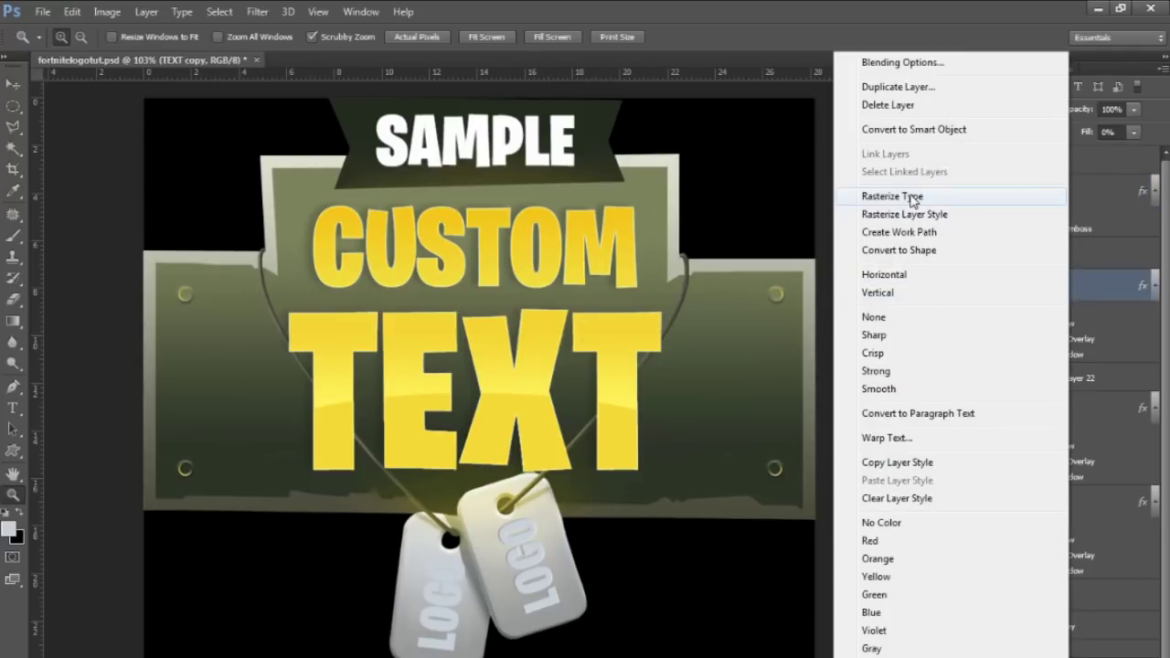
left_click(1091, 284)
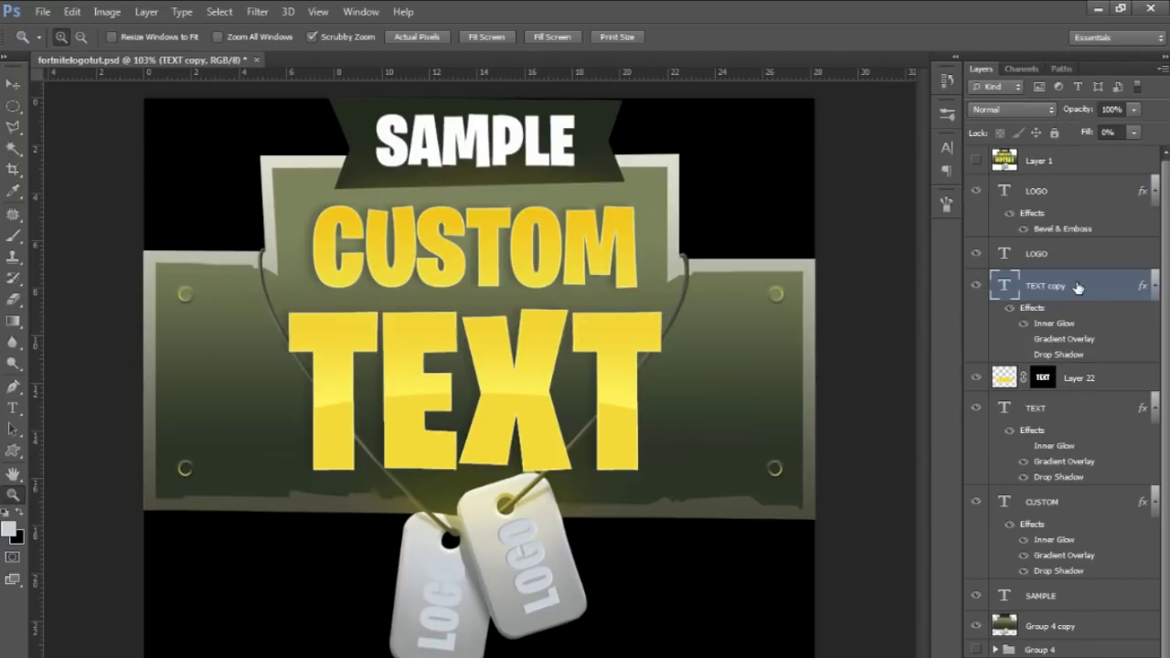
right_click(1079, 287)
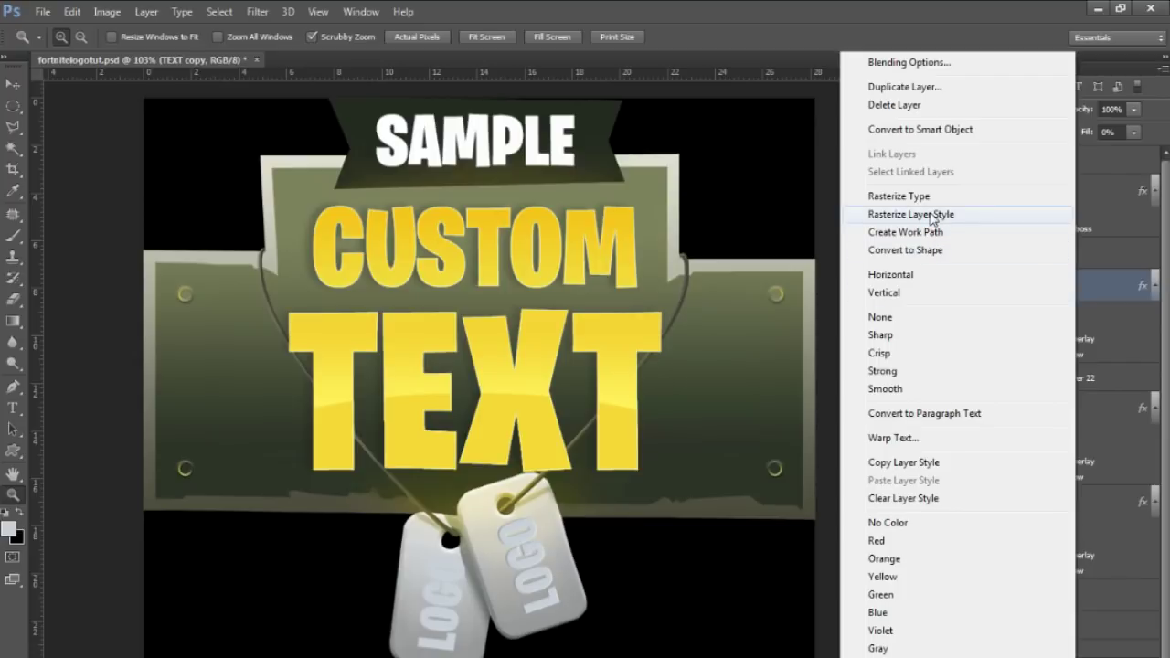
left_click(1117, 286)
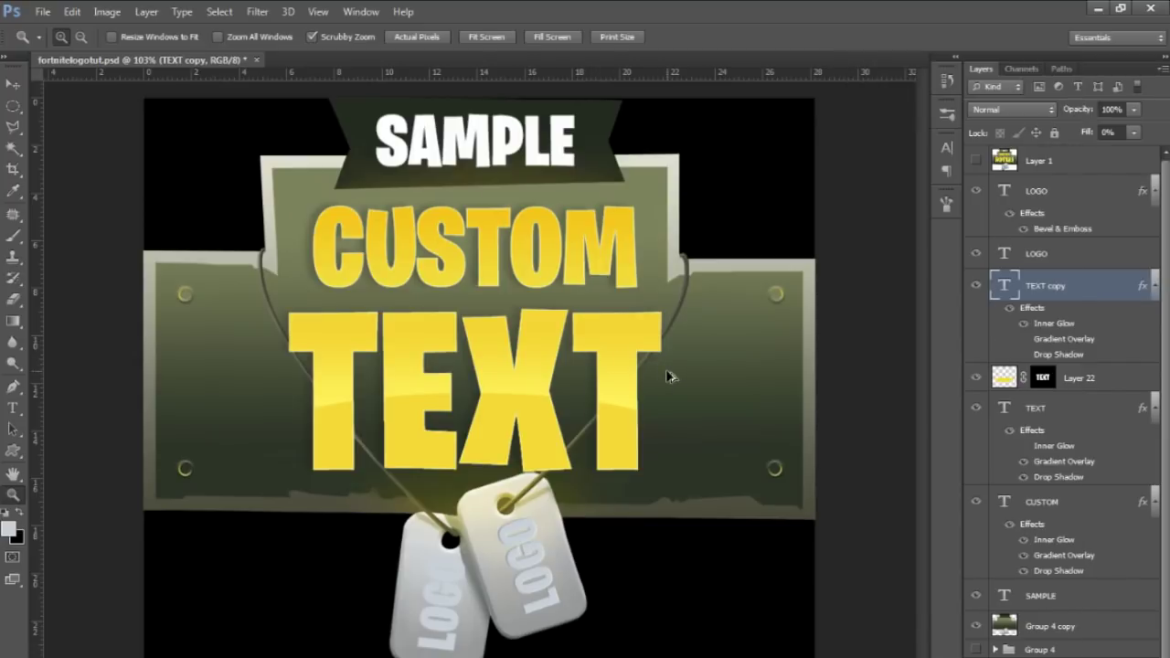
Step: Copy the upper LOGO layer's Bevel & Emboss onto the lower LOGO layer
key("alt+bracketright")
key("alt+bracketright")
scroll(553, 574, "up", 2)
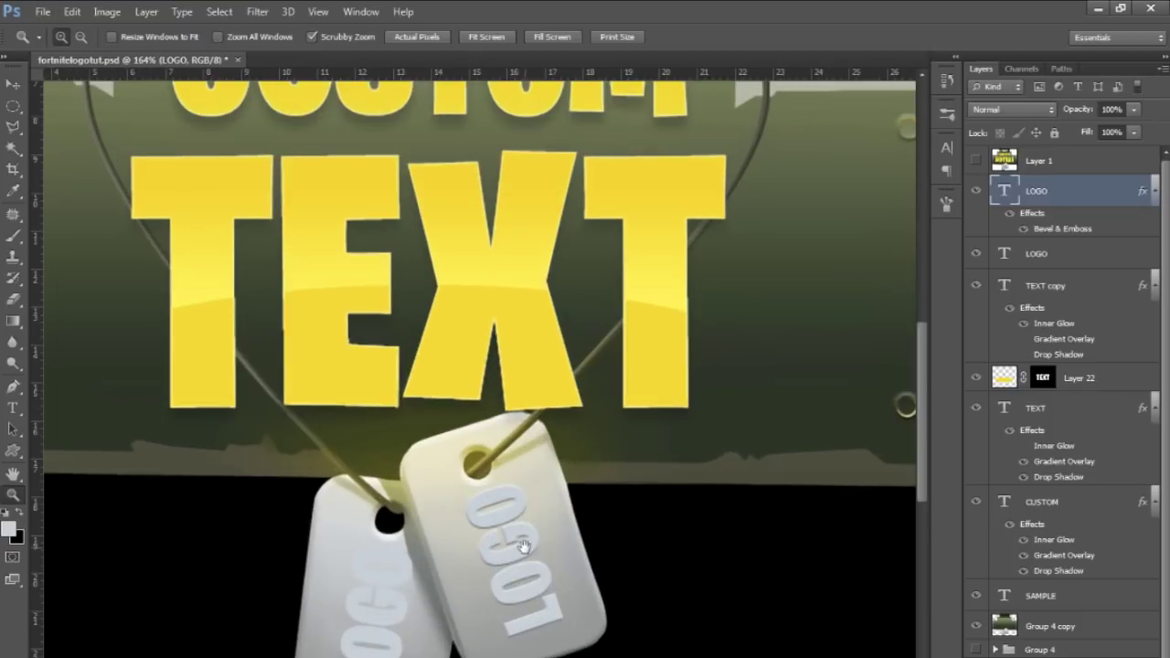
left_click_drag(524, 547, 570, 474)
scroll(583, 466, "up", 1)
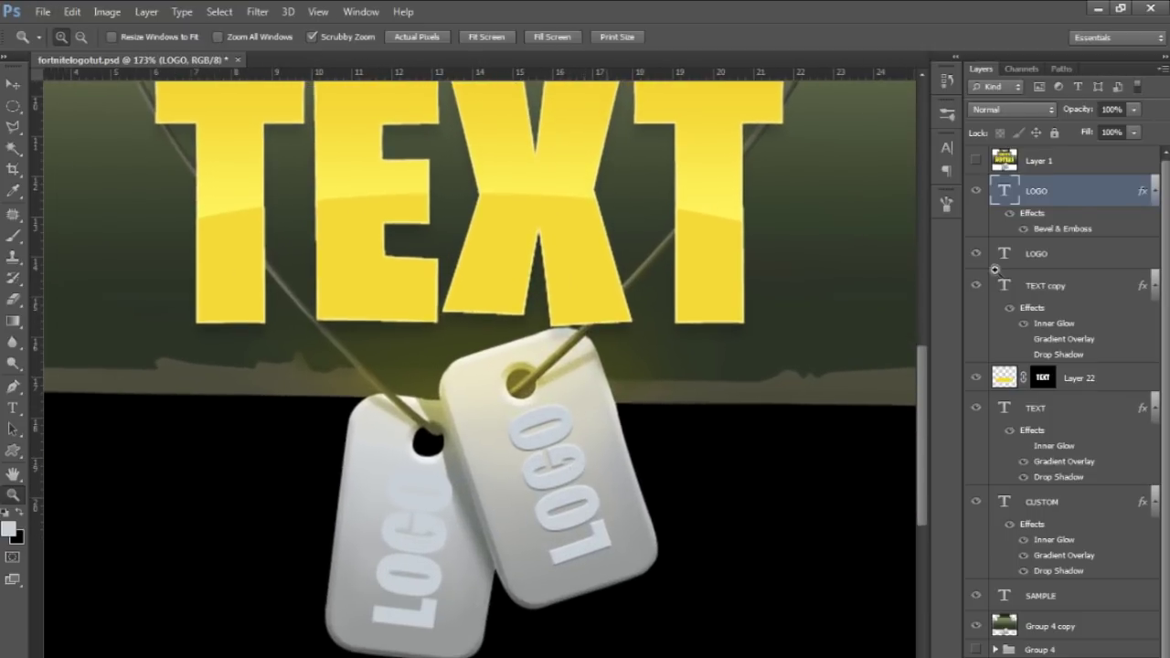
key("alt")
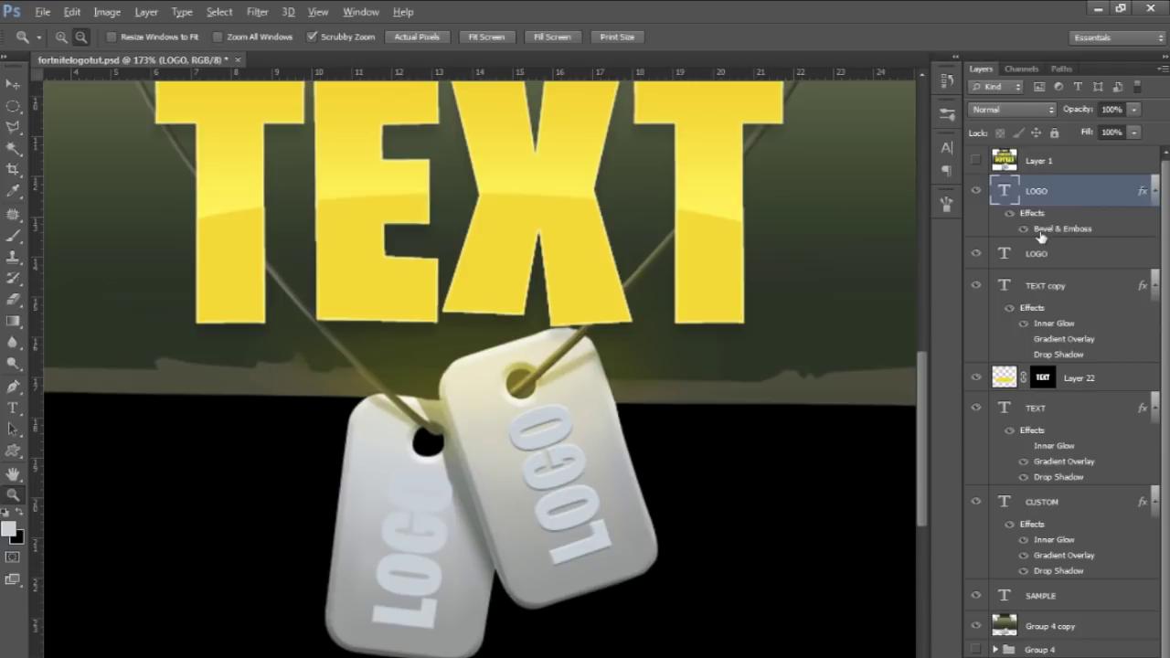
left_click_drag(1048, 236, 1048, 259)
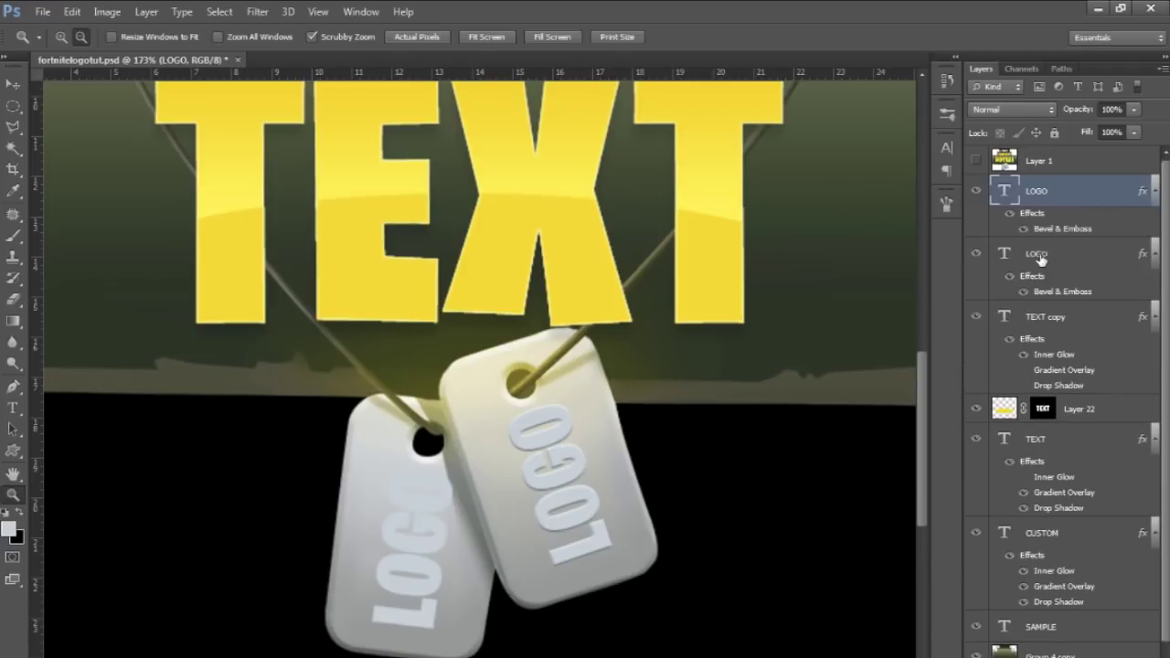
scroll(565, 472, "up", 1)
scroll(564, 472, "down", 3)
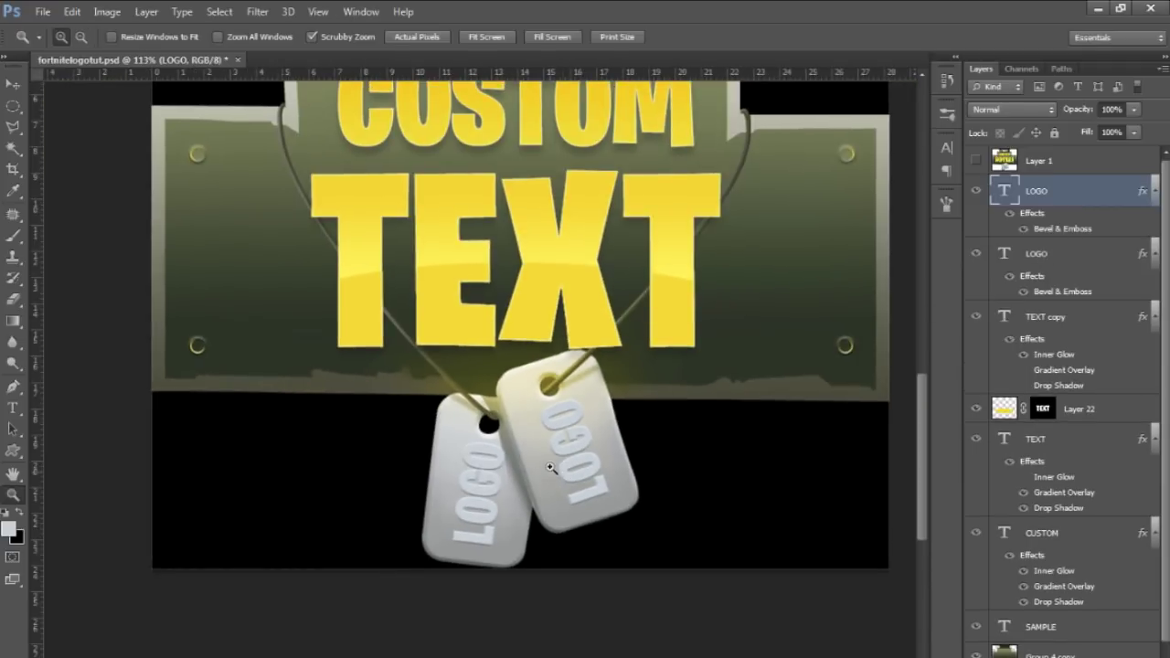
scroll(509, 453, "down", 1)
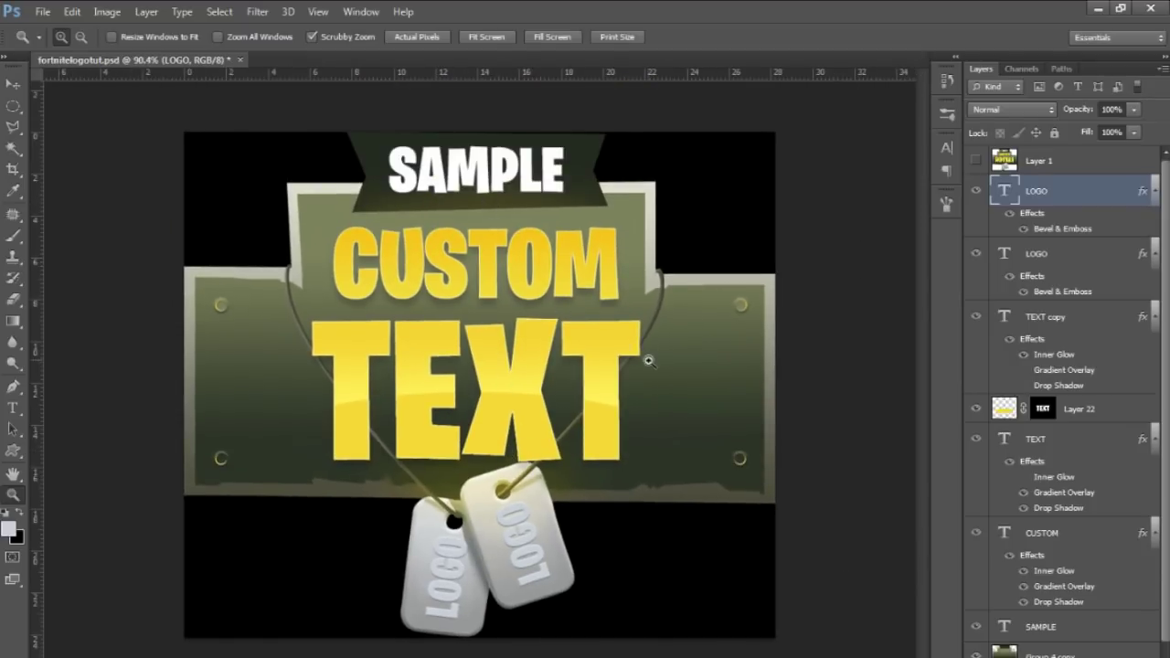
scroll(651, 361, "down", 2)
scroll(617, 374, "up", 1)
scroll(617, 374, "up", 1)
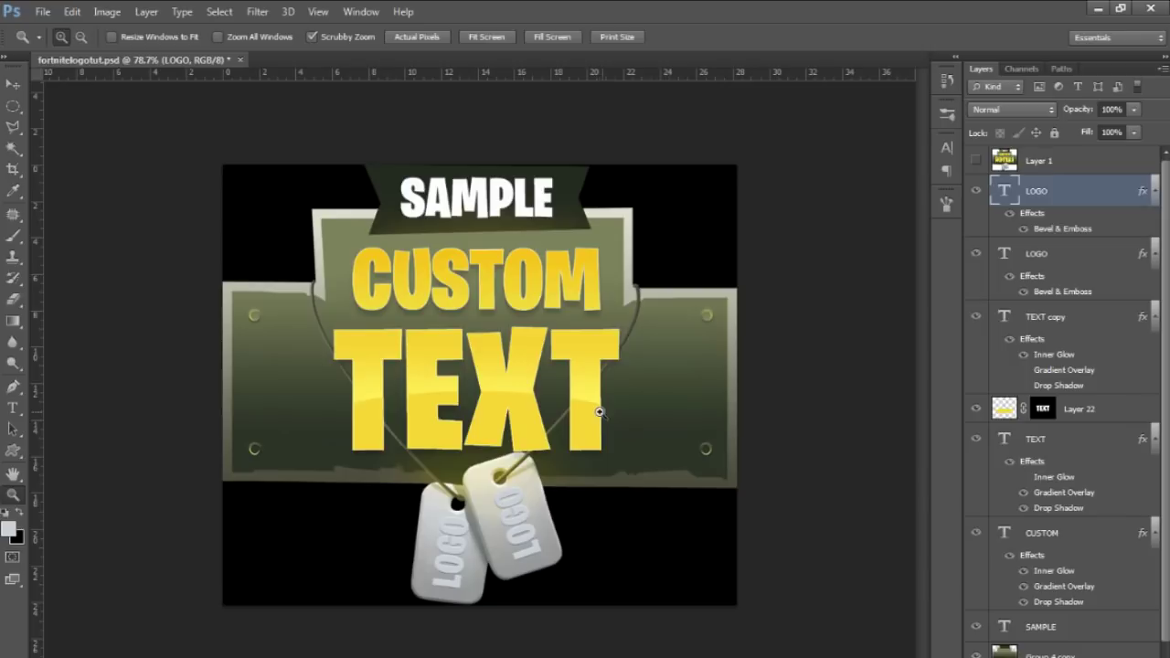
left_click(999, 413)
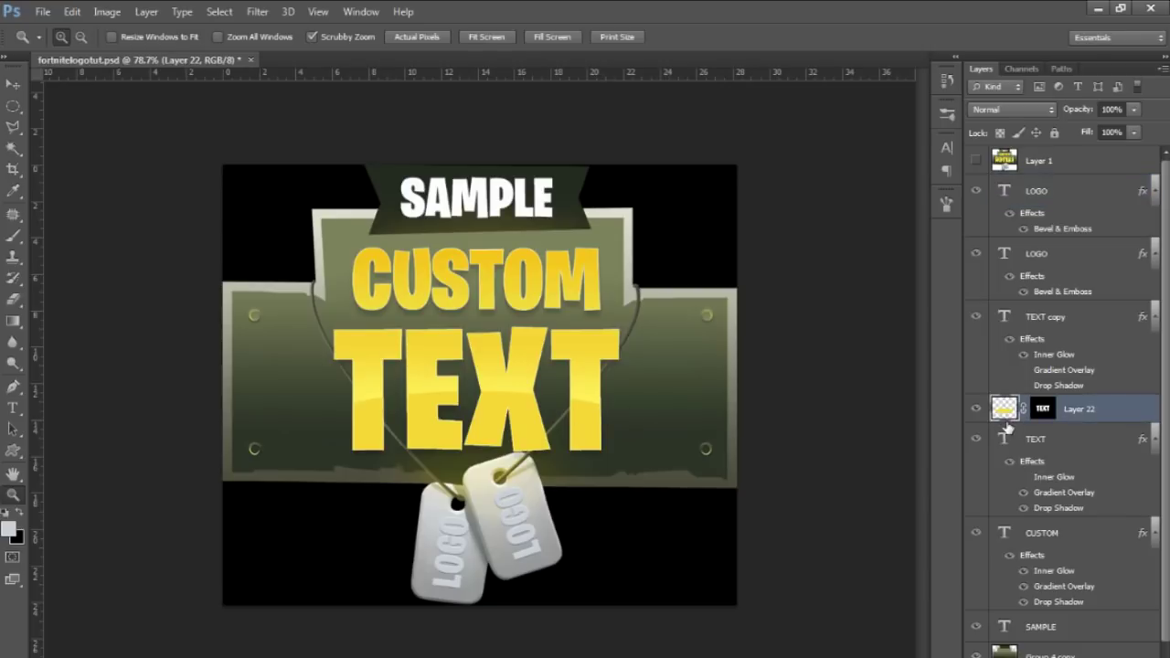